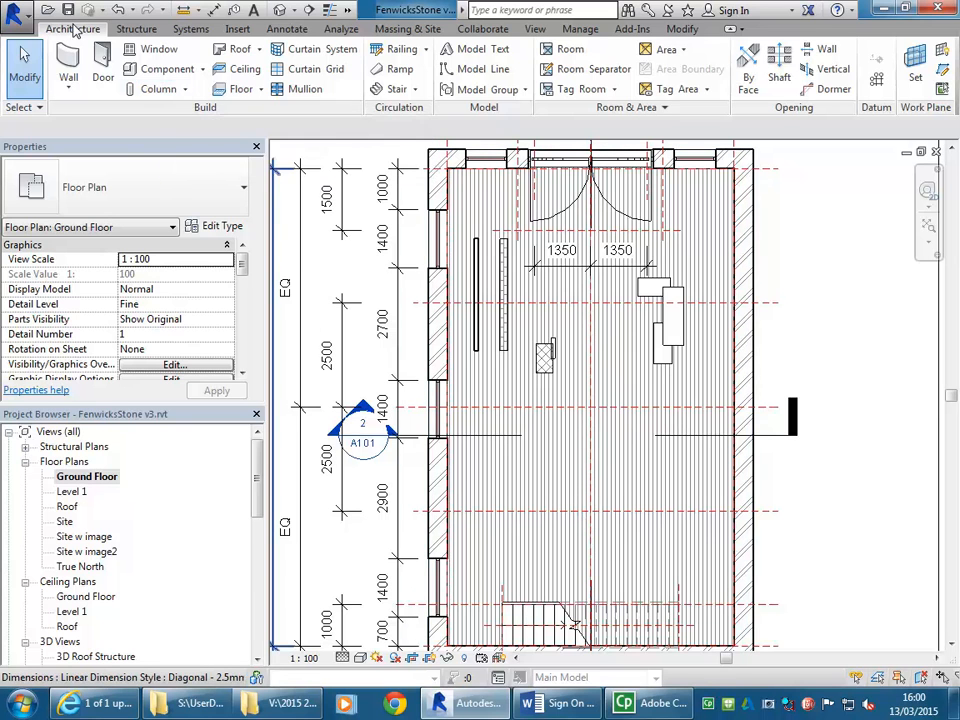
# - Start placing a structural column in the Ground Floor plan
pyautogui.click(141, 90)
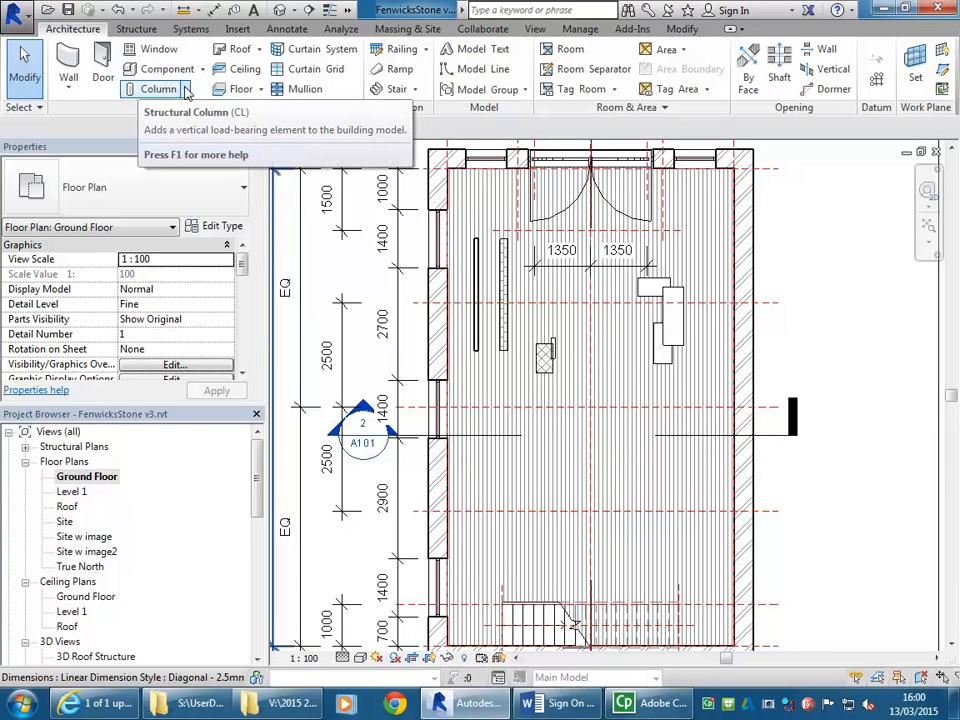
pyautogui.click(185, 90)
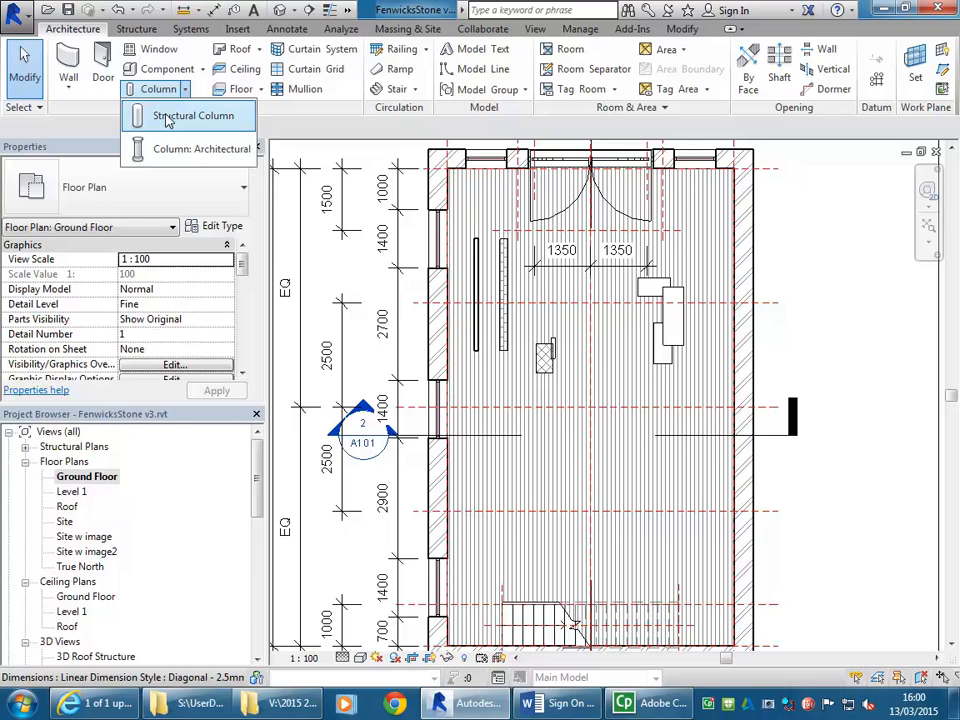
pyautogui.click(168, 118)
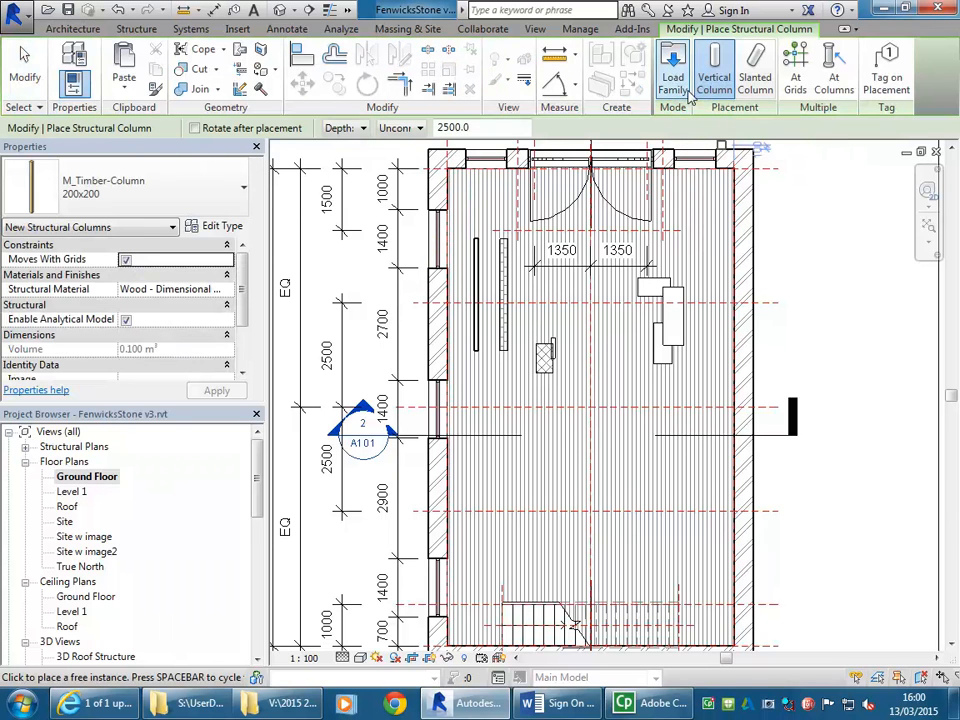
# - Choose the UC-Universal Column-Column 305x305x97UC type for the new column
pyautogui.click(176, 207)
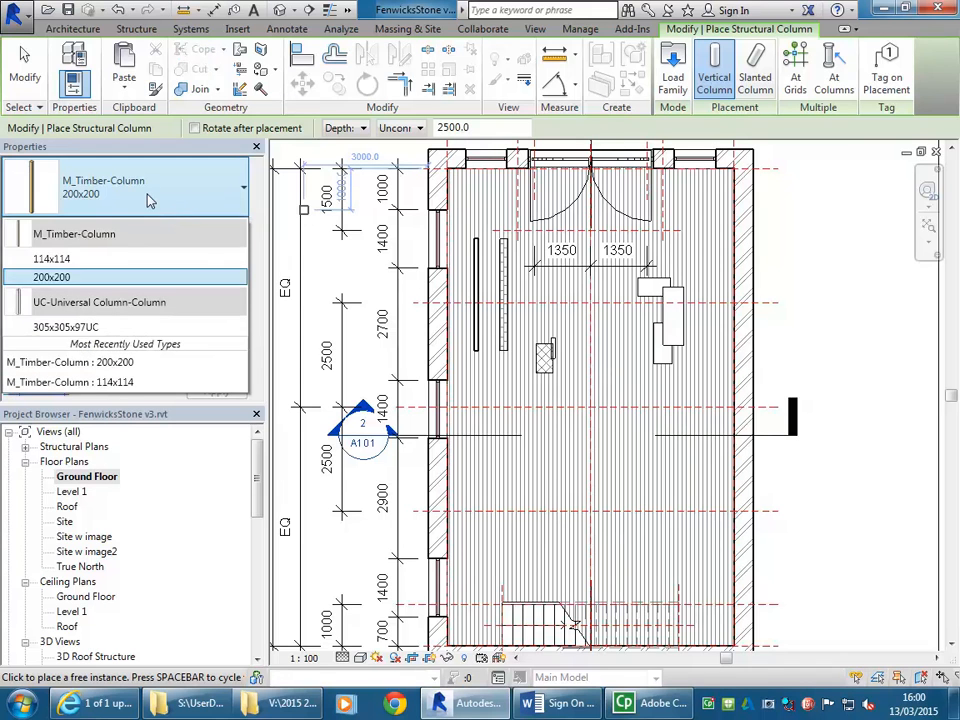
pyautogui.click(78, 329)
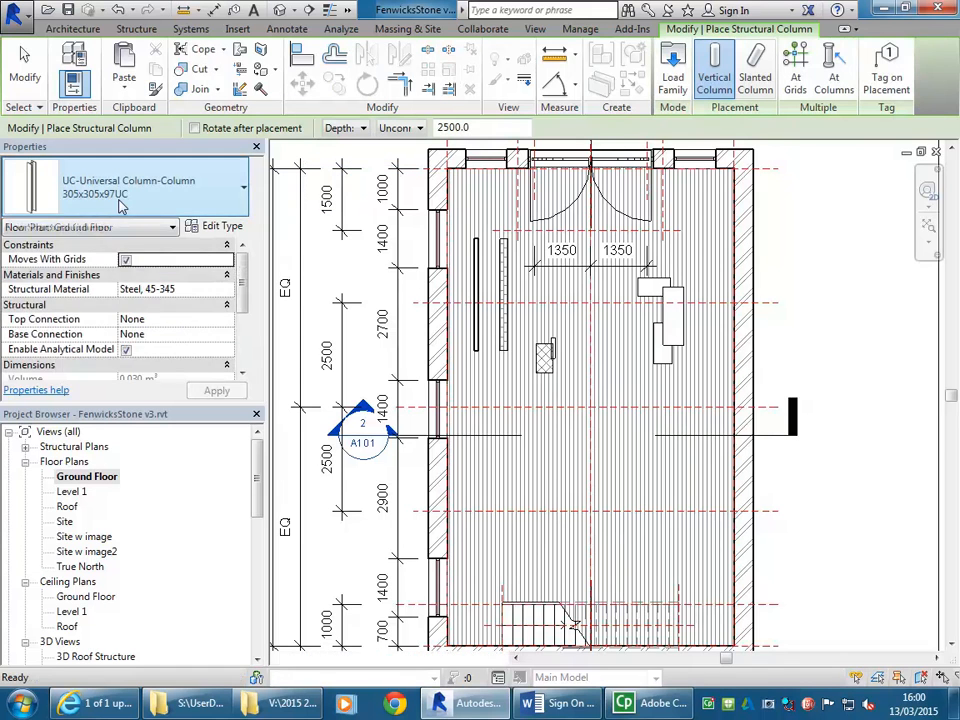
pyautogui.click(122, 205)
pyautogui.moveTo(68, 334)
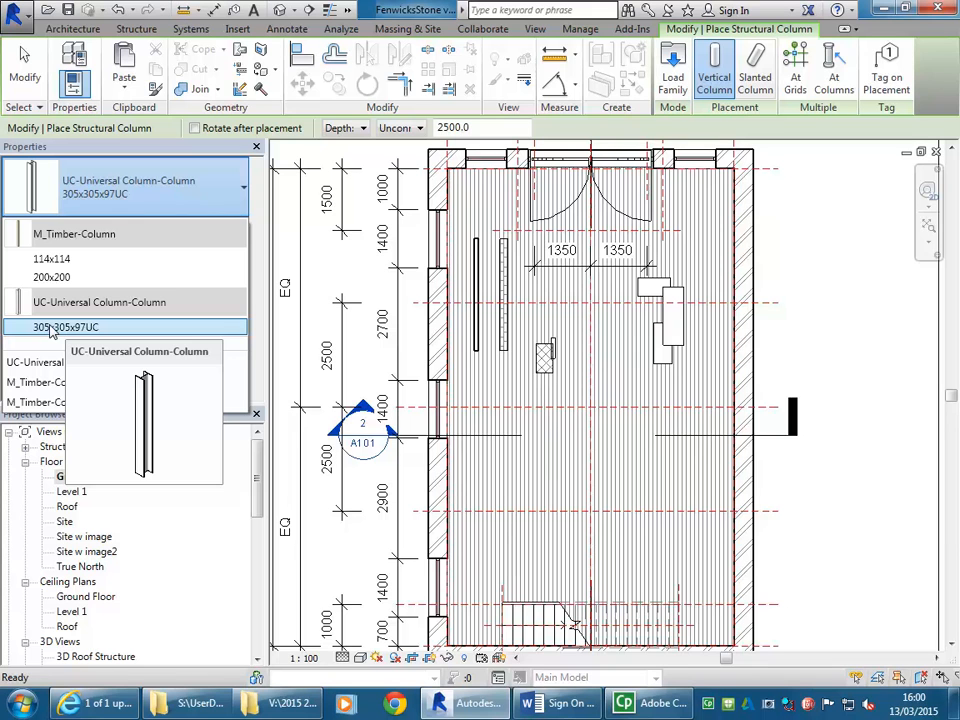
pyautogui.click(140, 191)
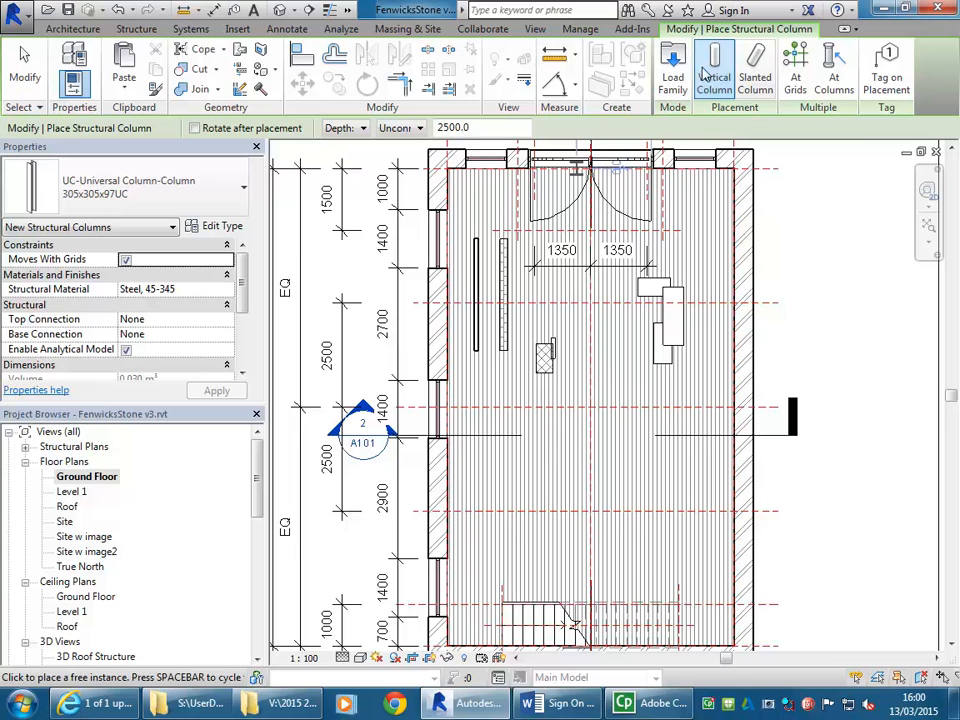
# - Open the Timber-Column family for loading from the metric library's Structural Columns Wood folder
pyautogui.click(672, 78)
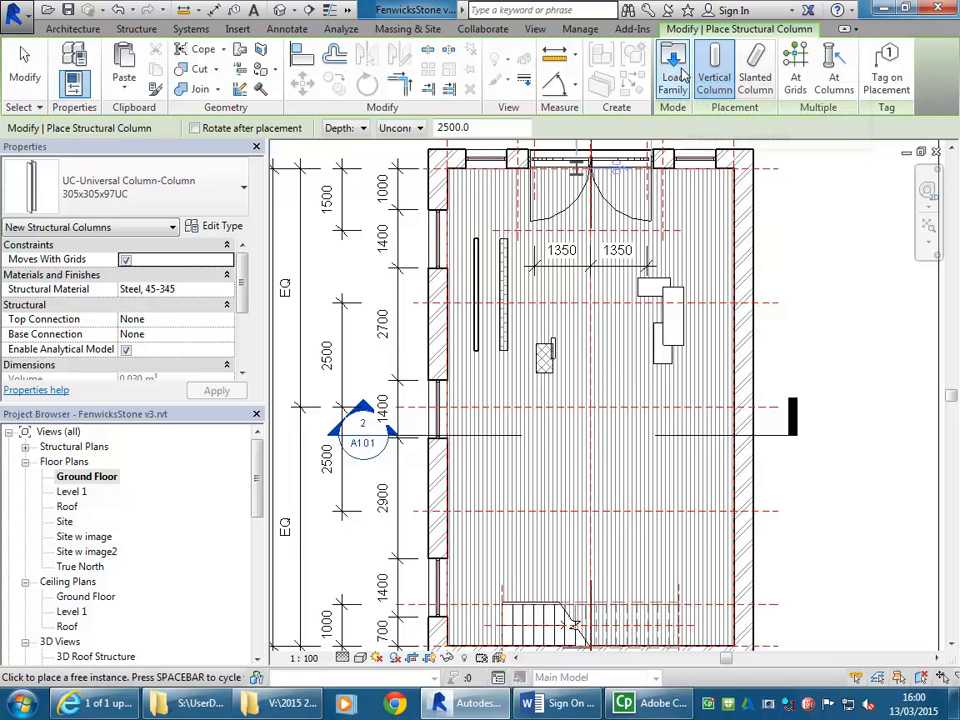
pyautogui.click(680, 78)
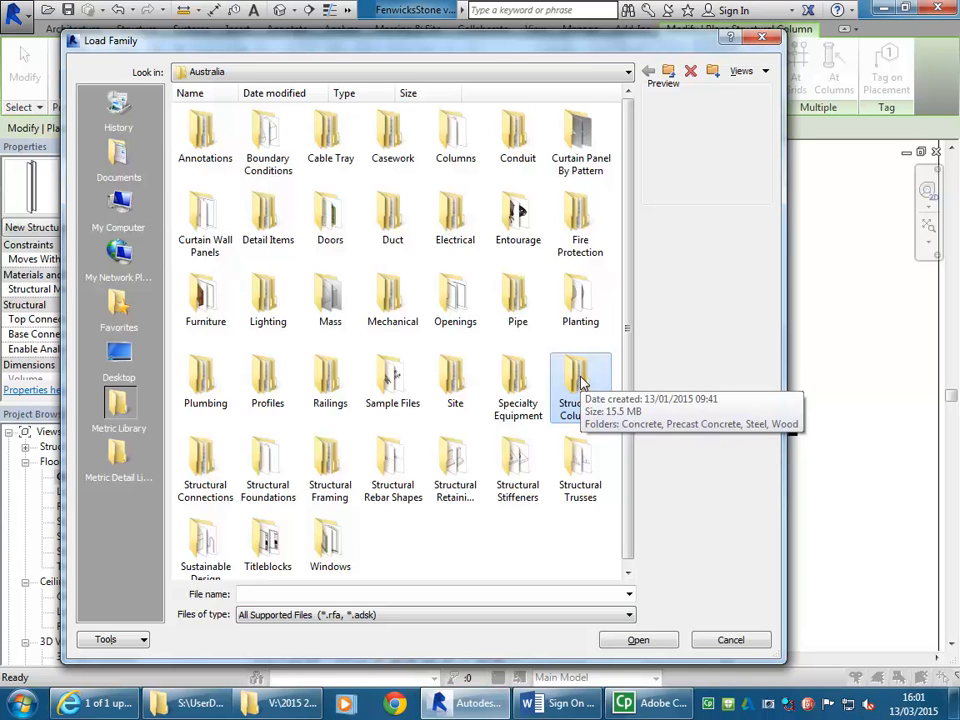
pyautogui.doubleClick(581, 383)
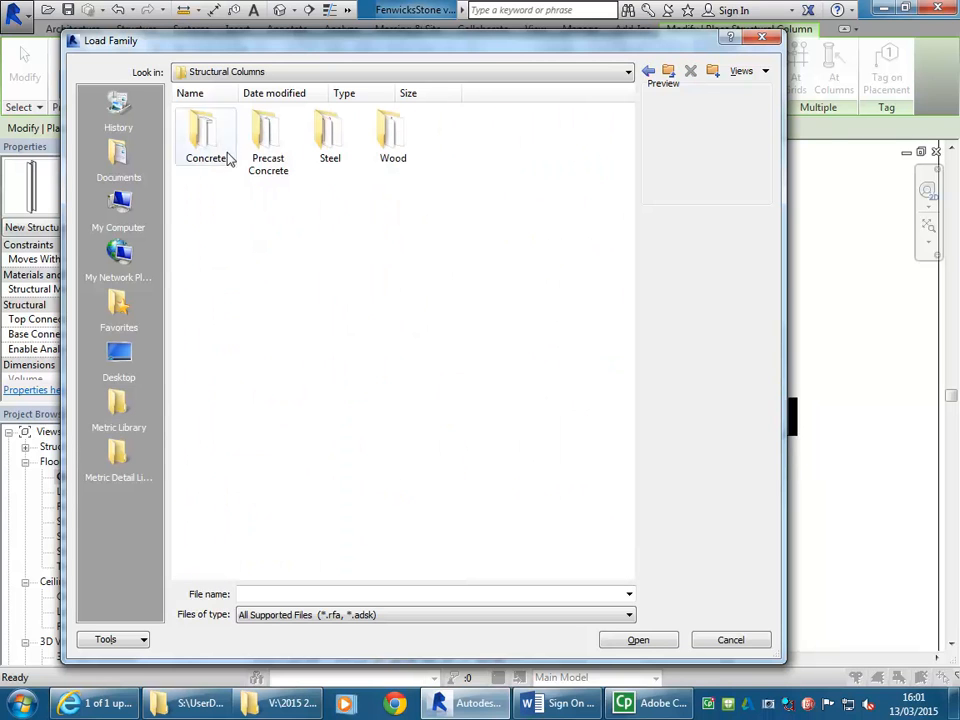
pyautogui.doubleClick(390, 140)
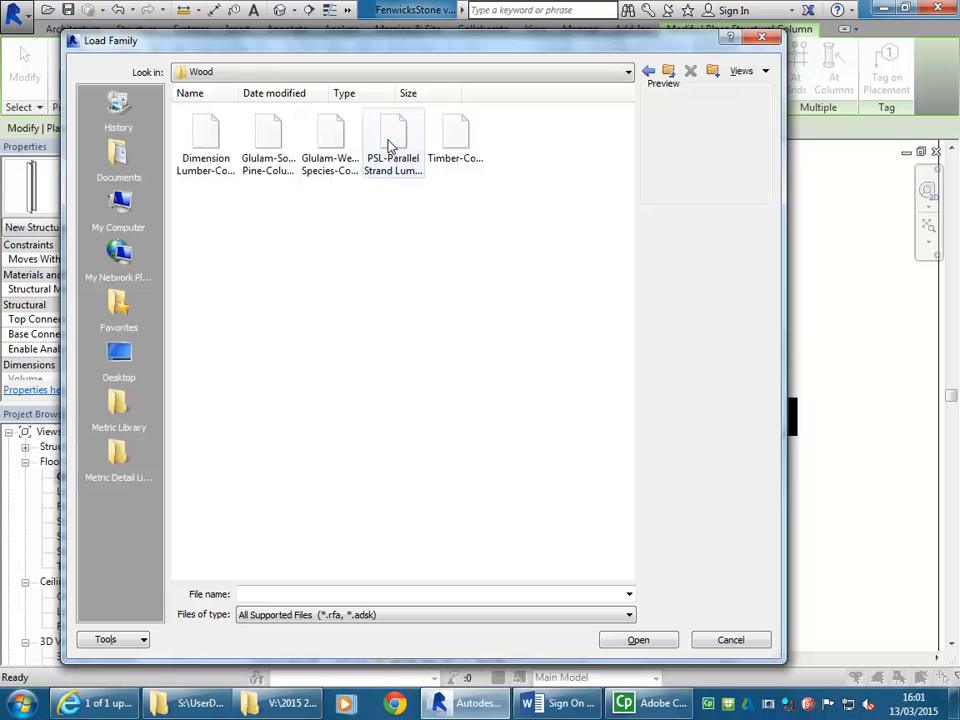
pyautogui.click(440, 135)
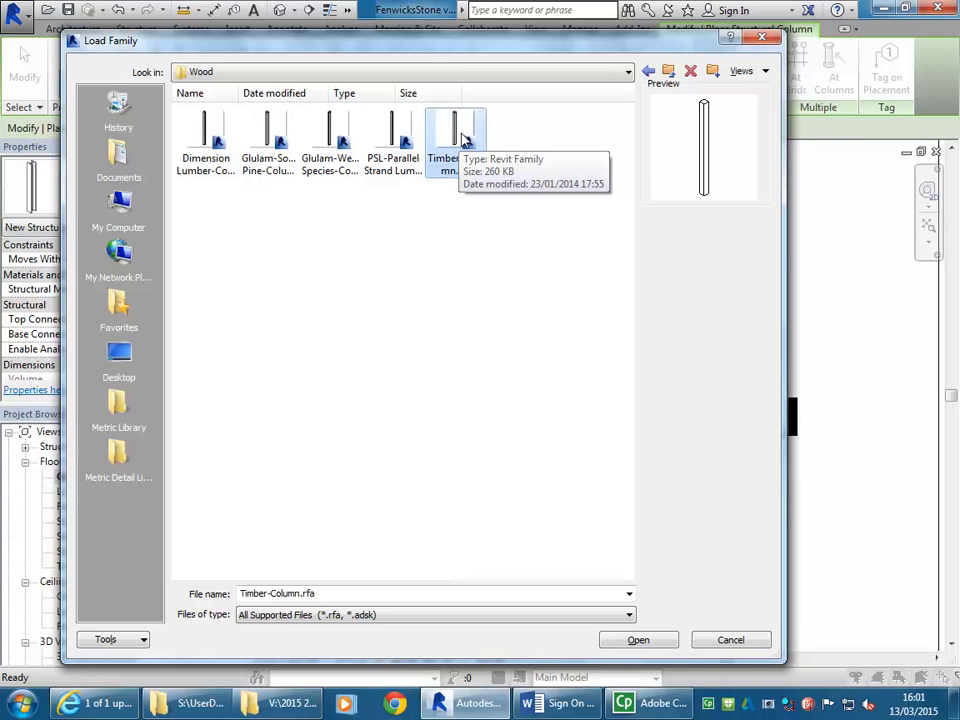
pyautogui.doubleClick(460, 138)
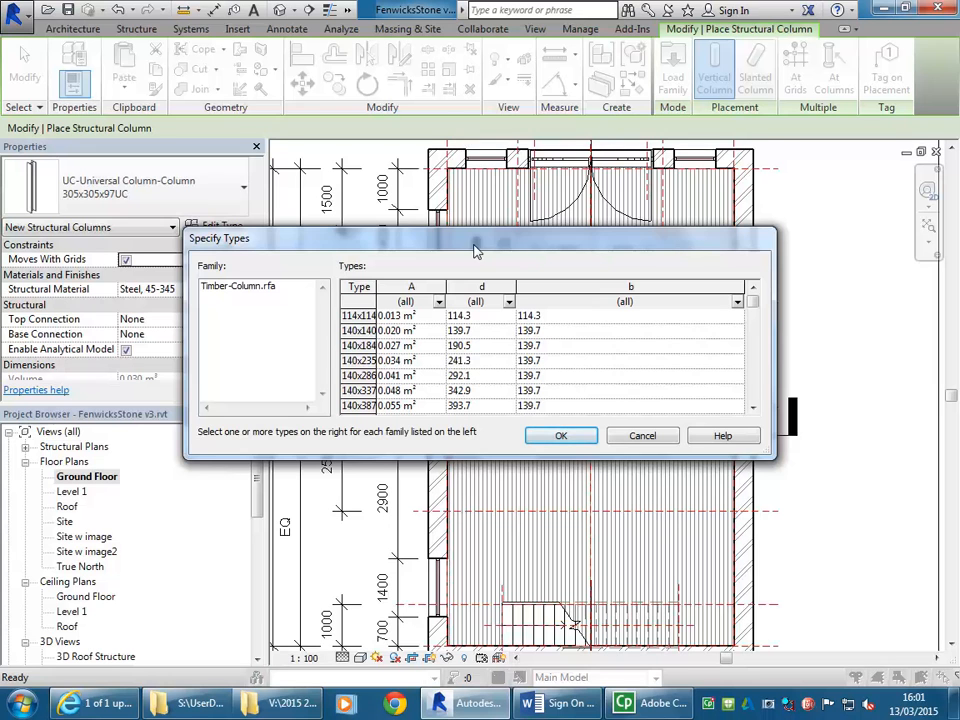
# - Enlarge the list of available timber column types and load the 114x114 type
pyautogui.moveTo(476, 250); pyautogui.dragTo(452, 117)
pyautogui.moveTo(750, 326); pyautogui.dragTo(876, 491)
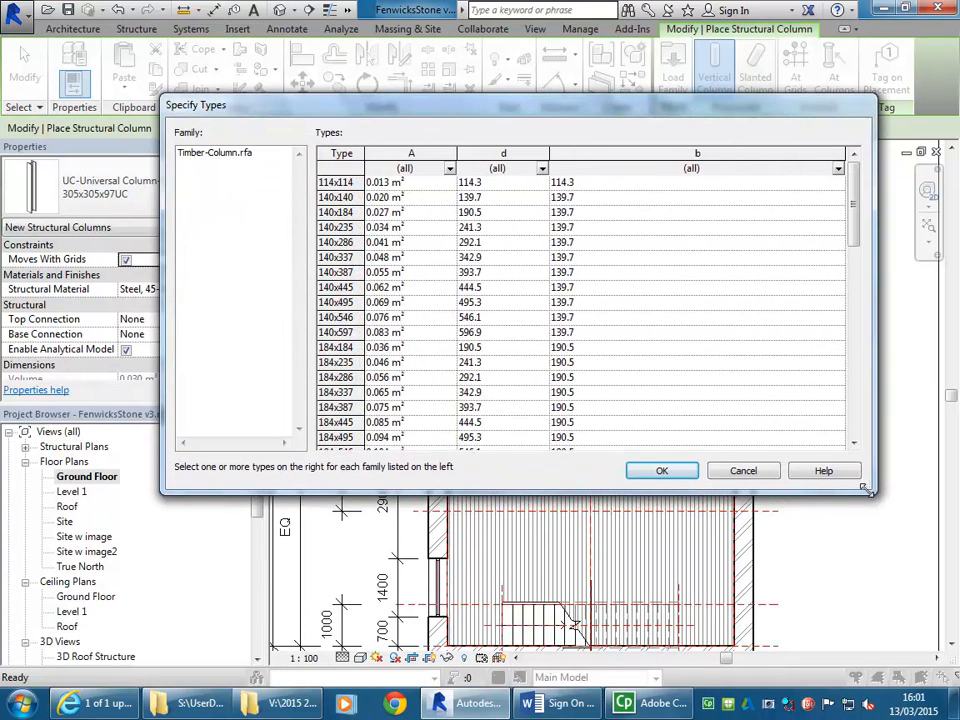
pyautogui.click(333, 197)
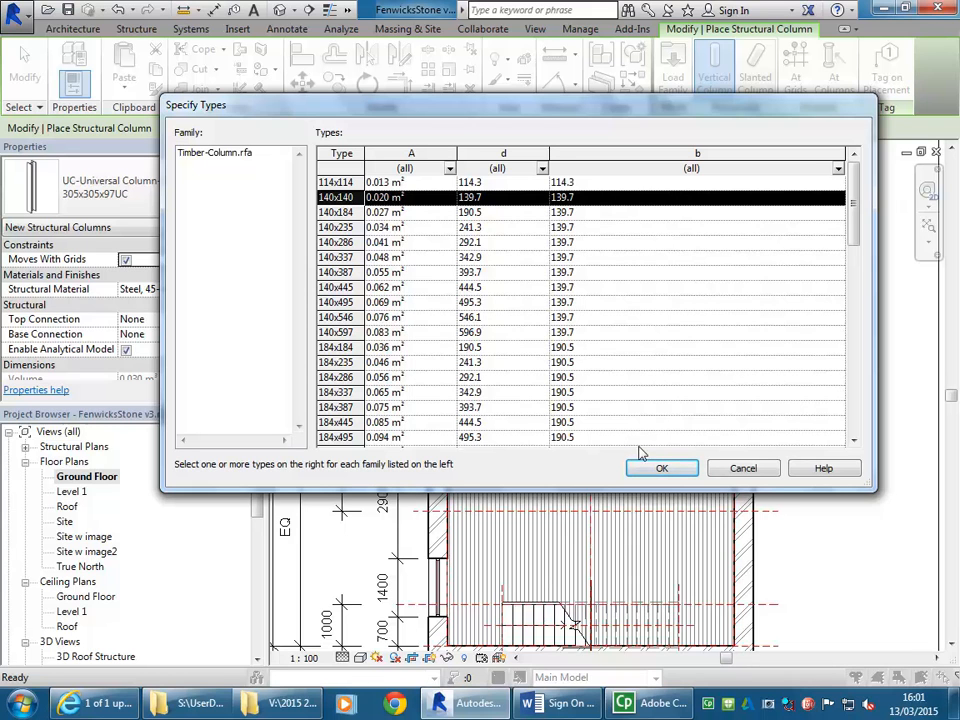
pyautogui.click(660, 470)
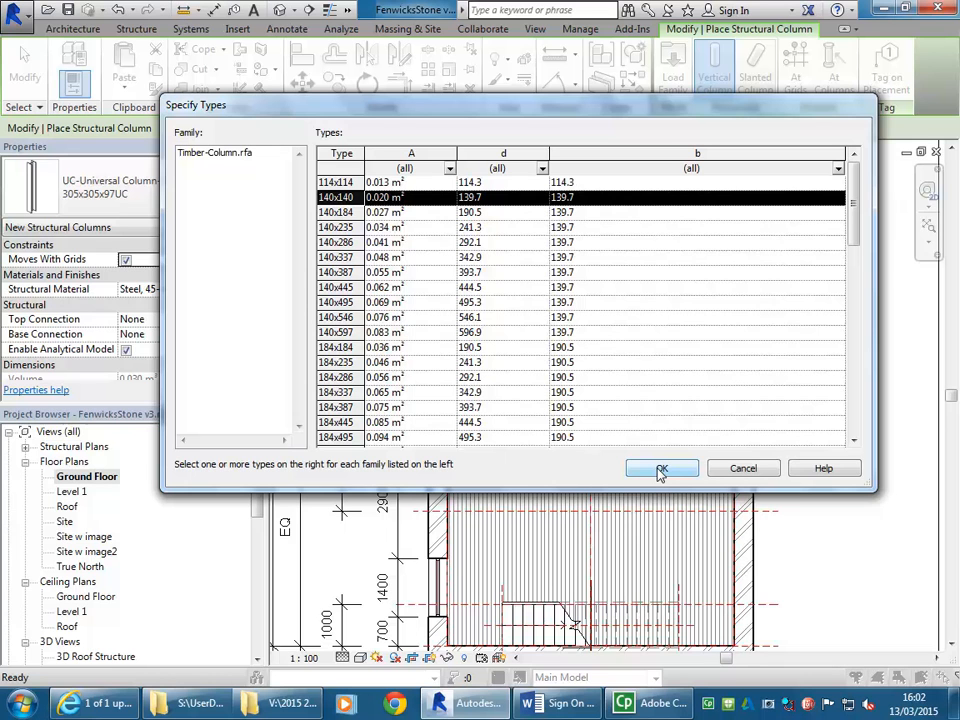
pyautogui.moveTo(855, 215); pyautogui.dragTo(857, 251)
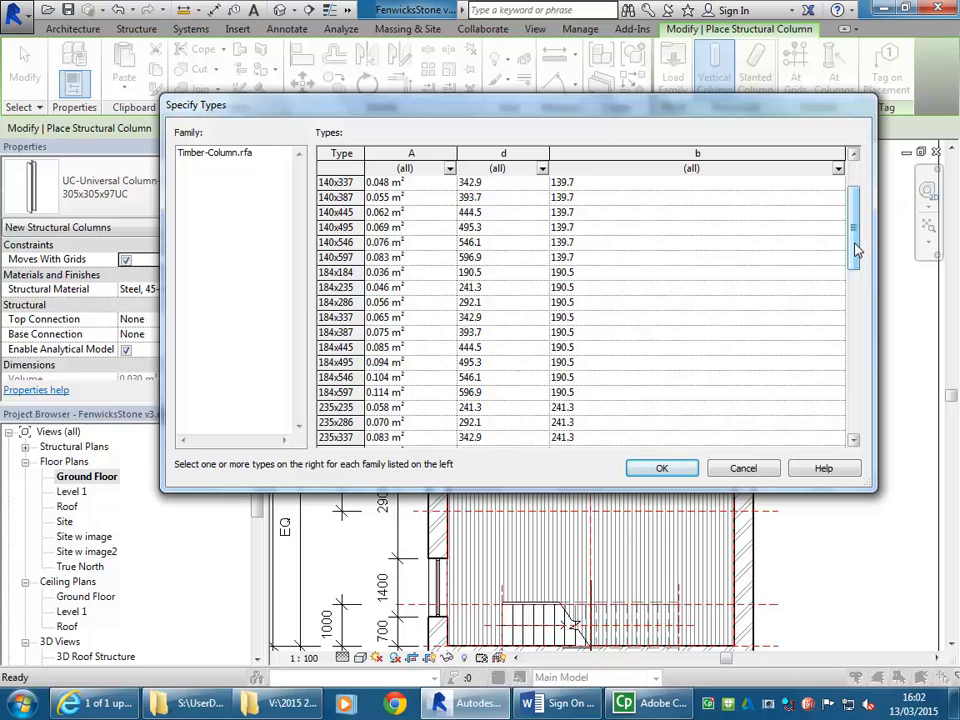
pyautogui.moveTo(856, 251); pyautogui.dragTo(855, 213)
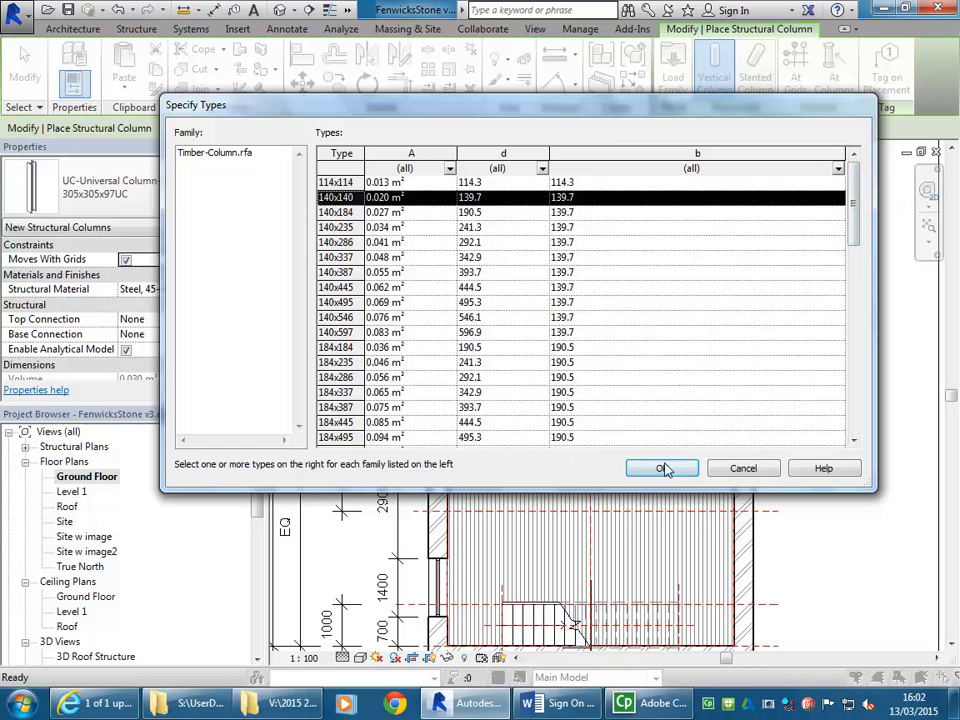
pyautogui.click(341, 226)
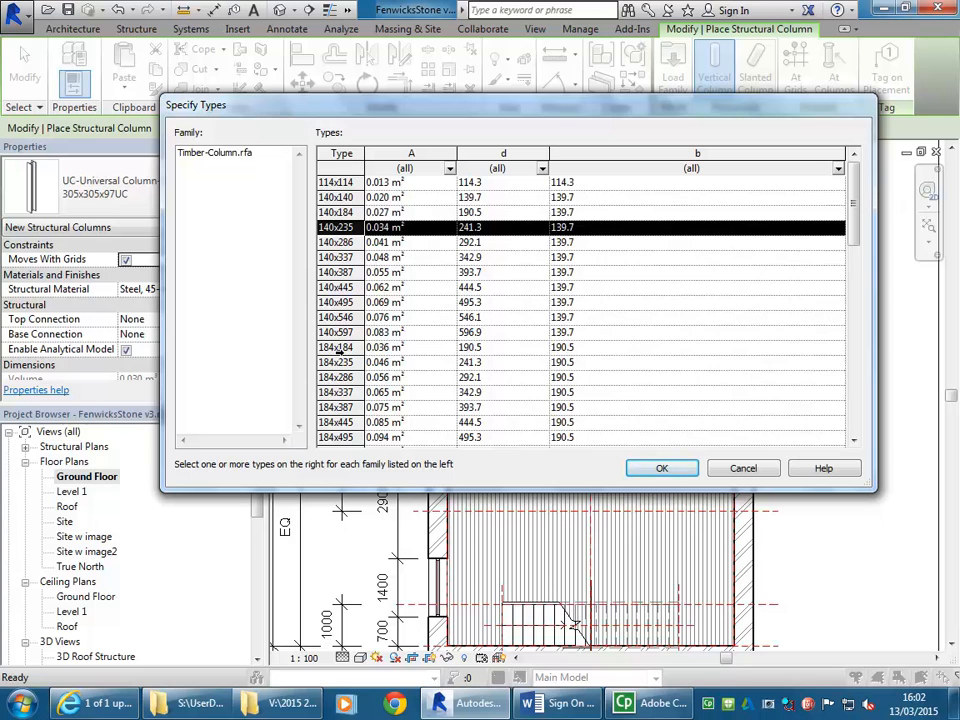
pyautogui.click(337, 183)
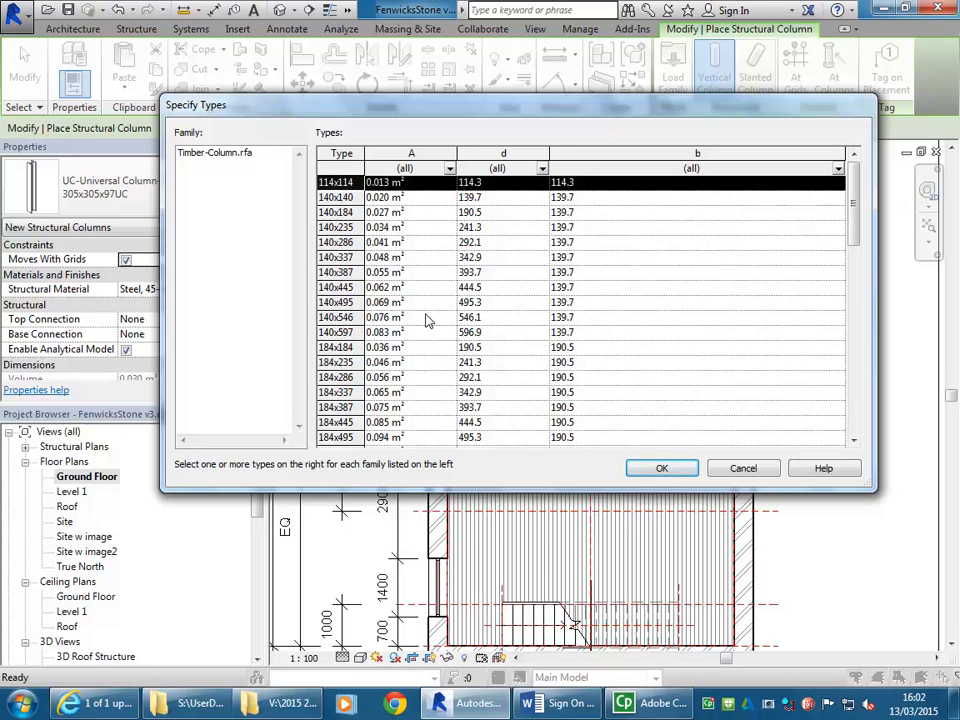
pyautogui.click(659, 470)
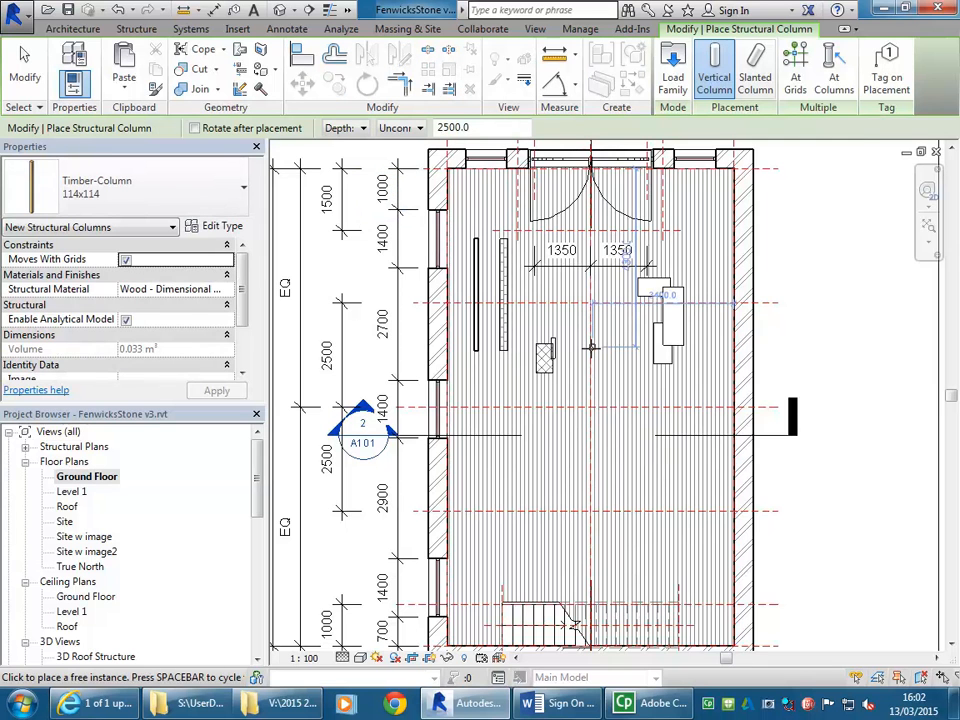
# - Duplicate the 114x114 timber column type under the name "150 x 150mm"
pyautogui.scroll(-1, 587, 350)
pyautogui.moveTo(587, 374); pyautogui.dragTo(598, 386, button='middle')
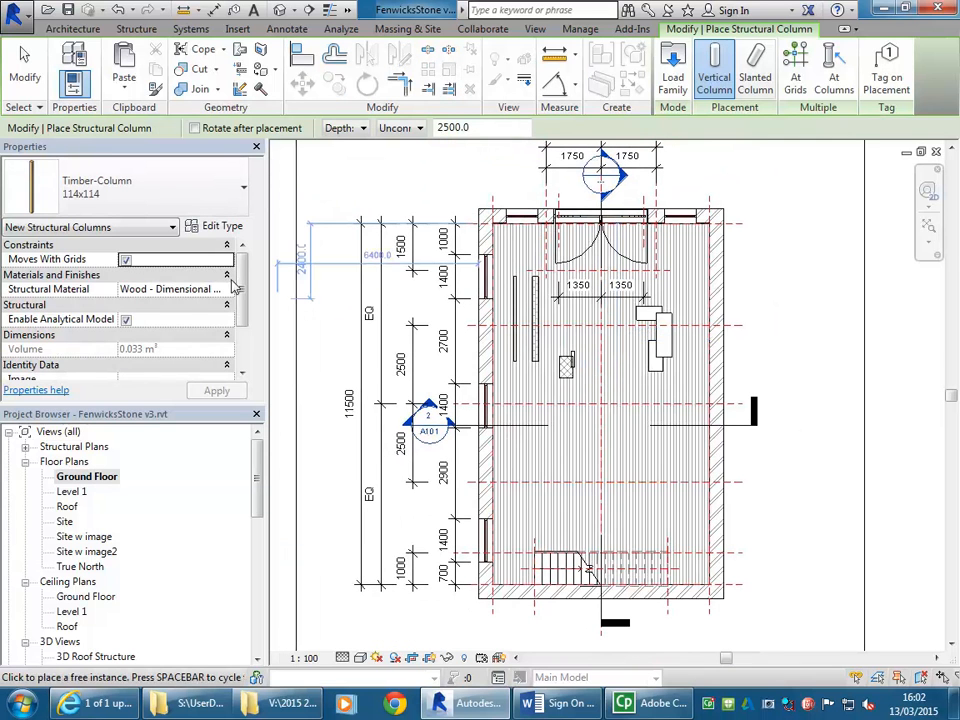
pyautogui.click(207, 226)
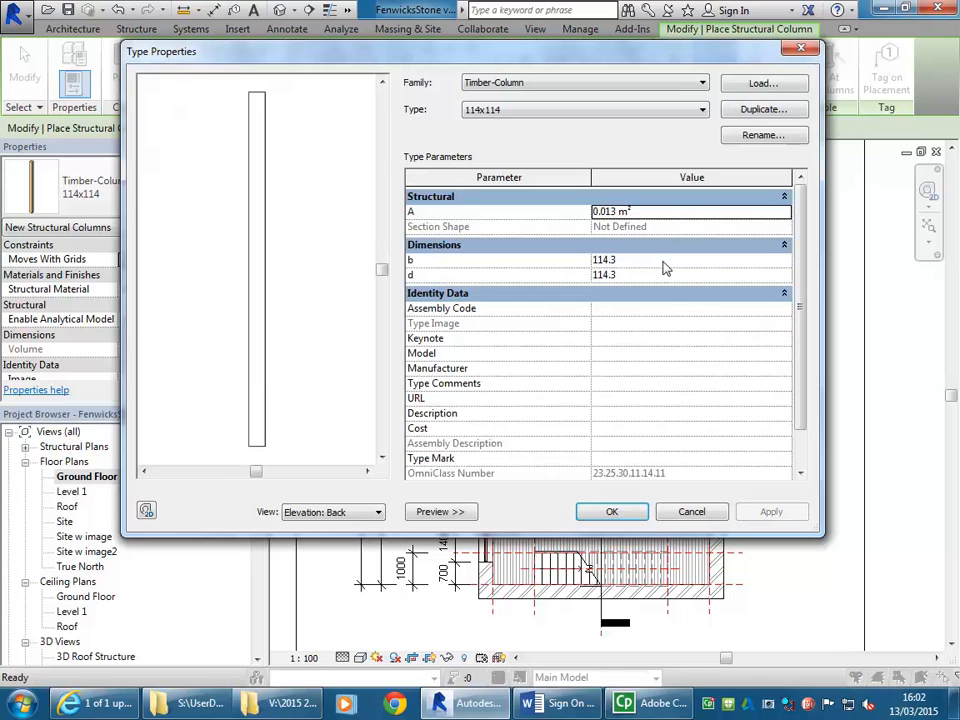
pyautogui.click(770, 109)
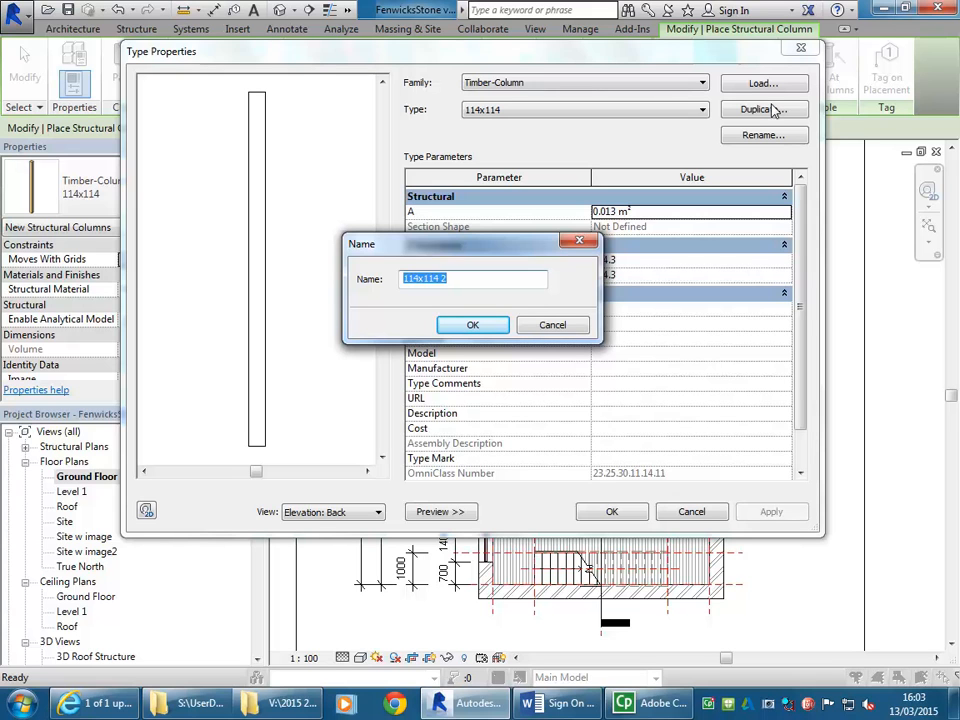
pyautogui.write('150')
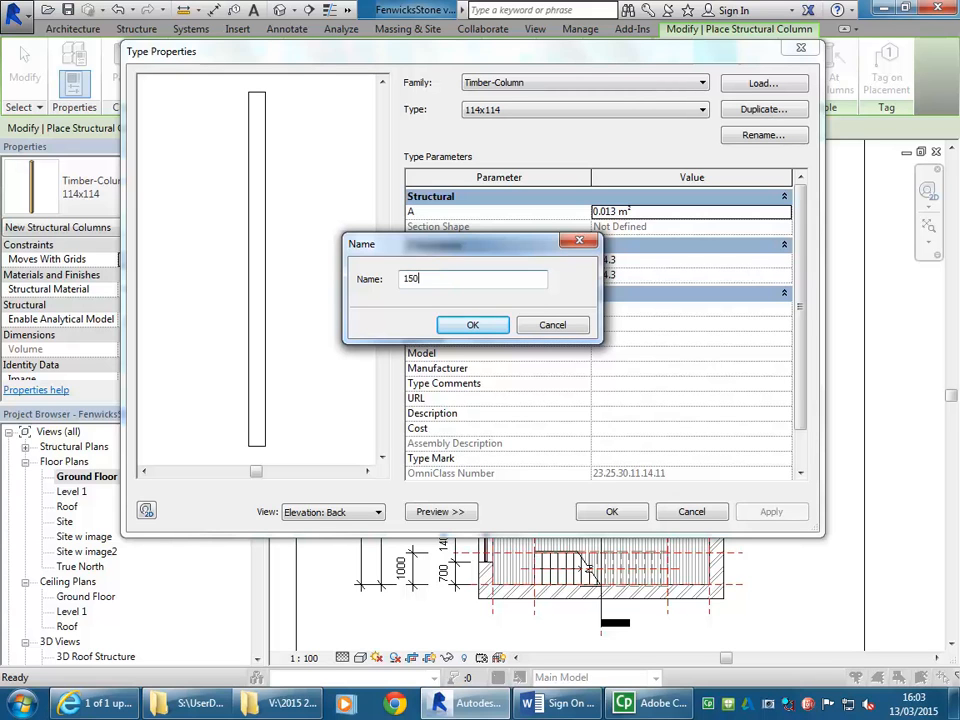
pyautogui.write(' x 150mm')
pyautogui.click(473, 328)
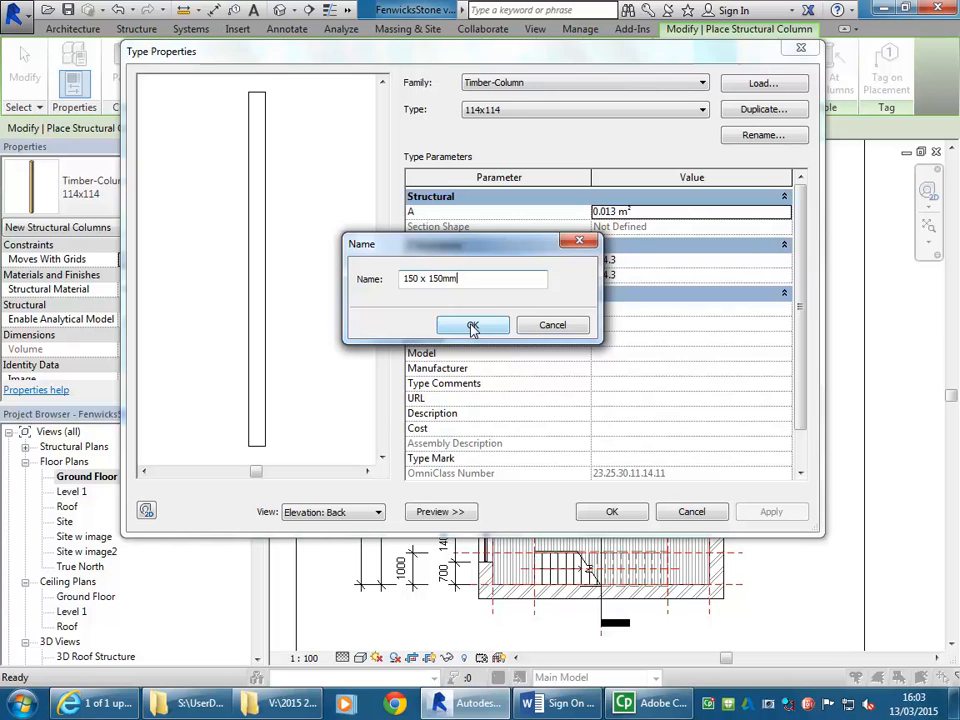
pyautogui.click(473, 326)
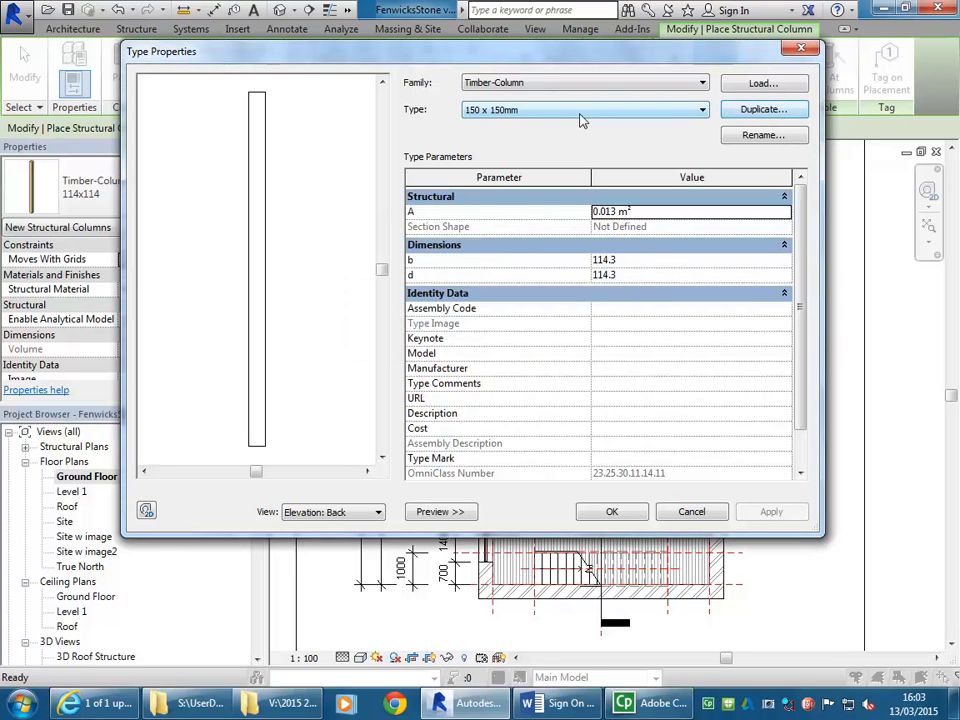
# - Set both the b and d dimensions of the 150 x 150mm column type to 150 and accept the type properties
pyautogui.click(656, 259)
pyautogui.write('150')
pyautogui.click(653, 274)
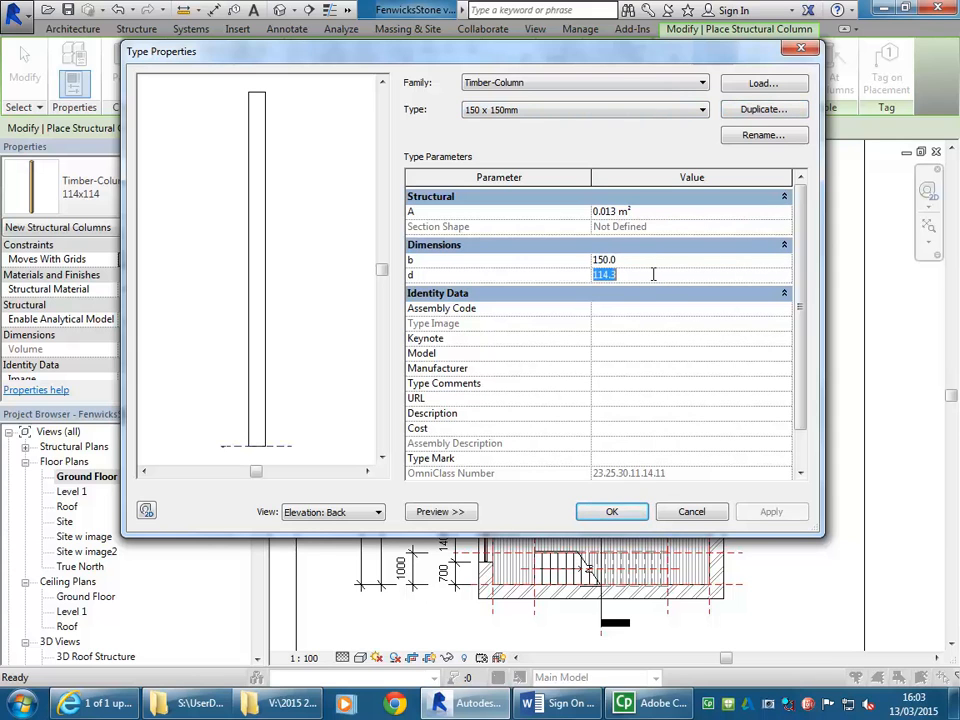
pyautogui.write('150')
pyautogui.click(651, 263)
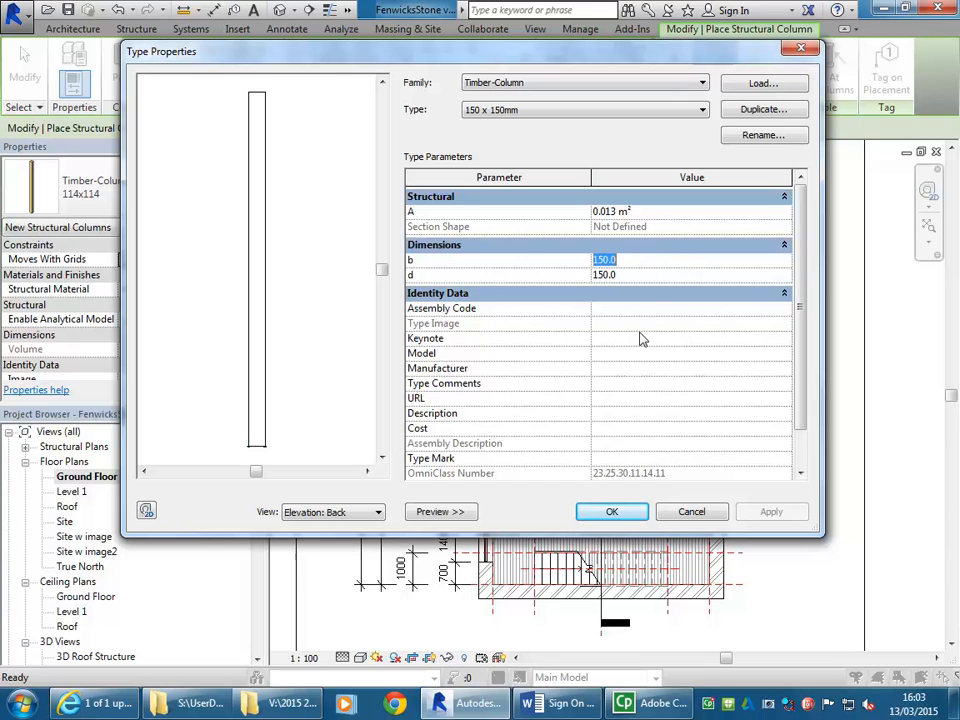
pyautogui.click(658, 272)
pyautogui.click(649, 272)
pyautogui.click(648, 265)
pyautogui.click(645, 276)
pyautogui.click(443, 261)
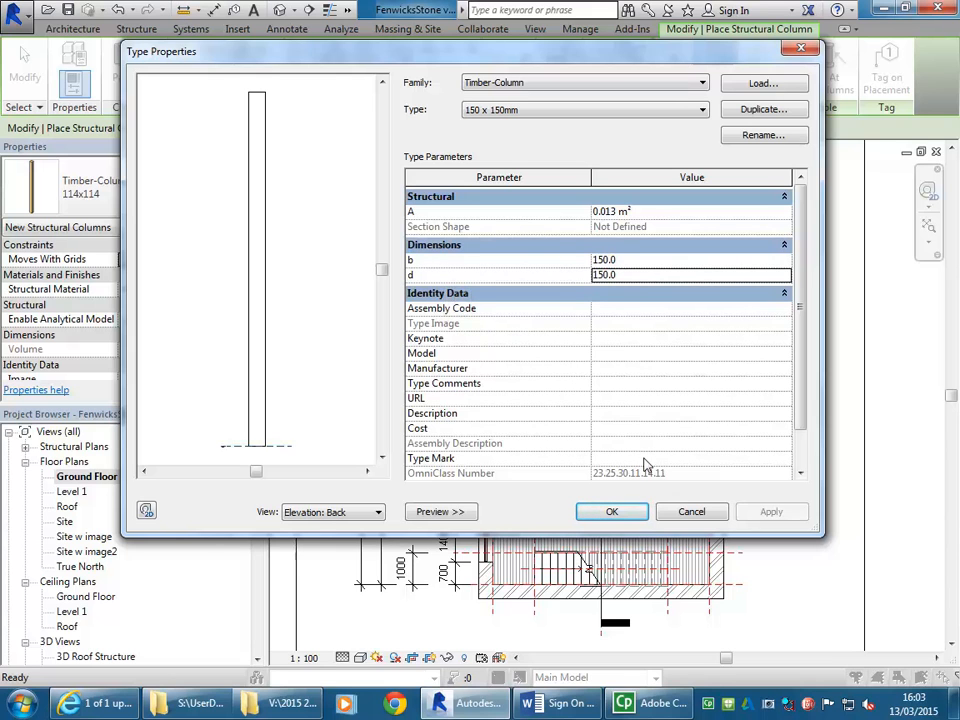
pyautogui.click(614, 511)
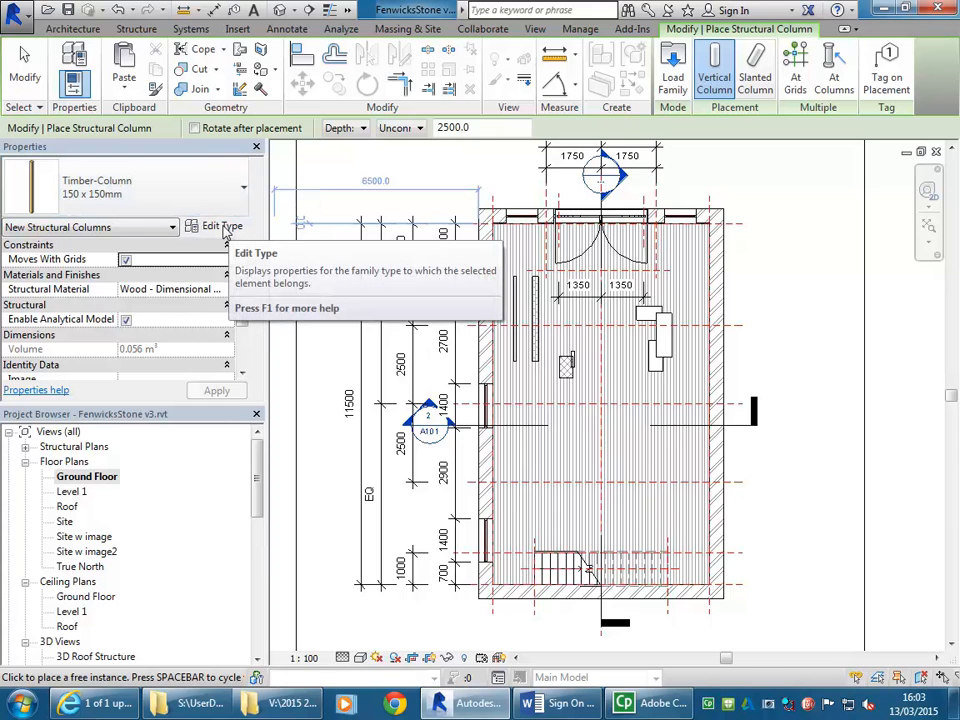
# - Set the column placement to Height with Level 1 as its top constraint
pyautogui.click(405, 131)
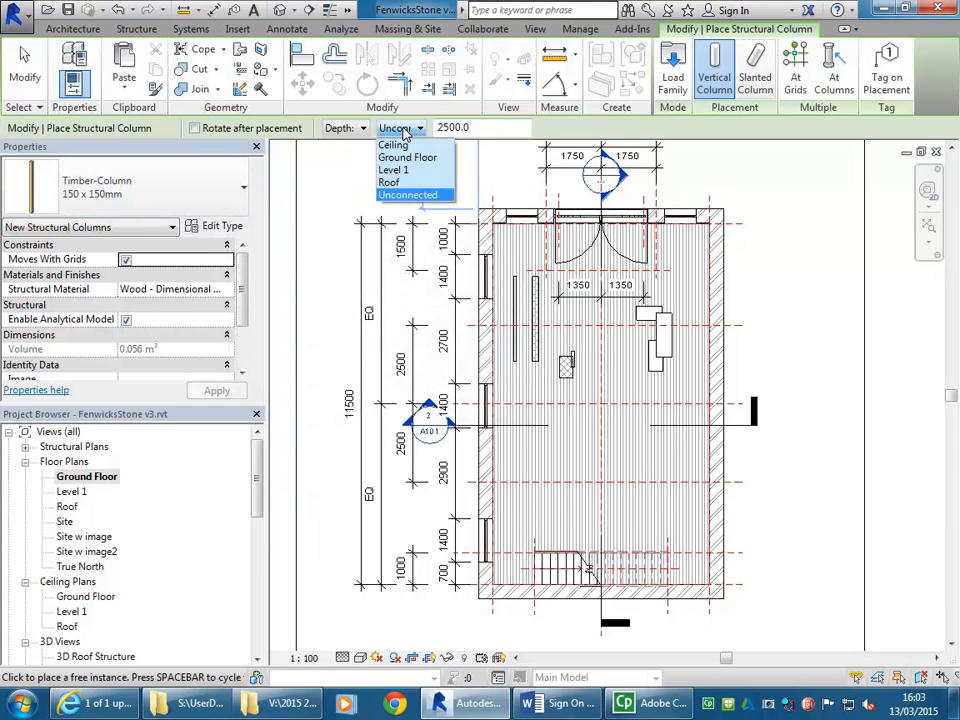
pyautogui.click(405, 131)
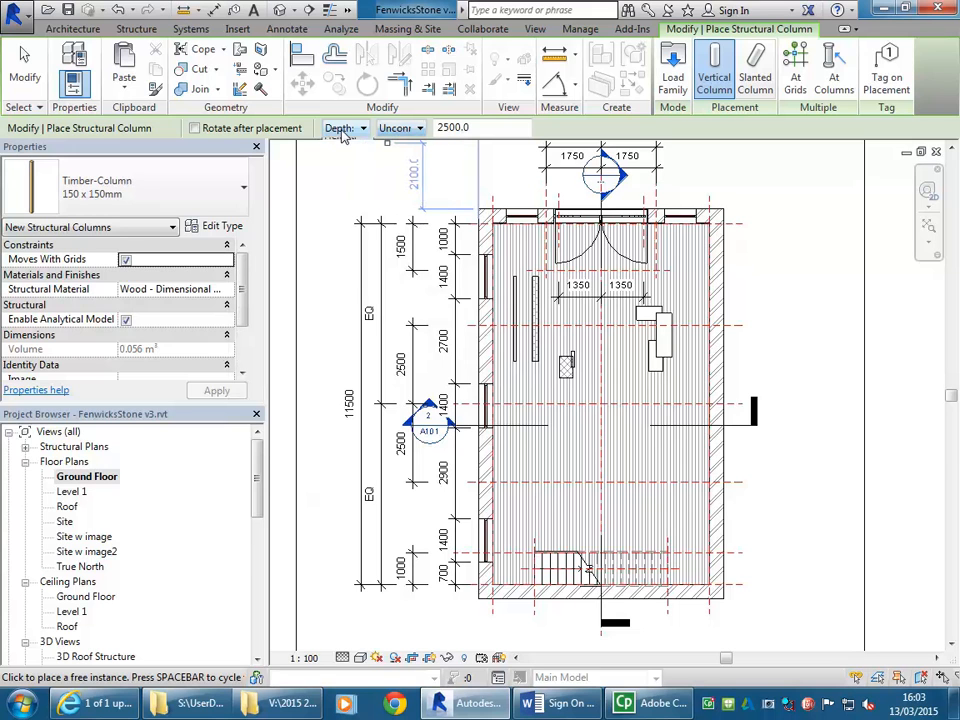
pyautogui.click(341, 129)
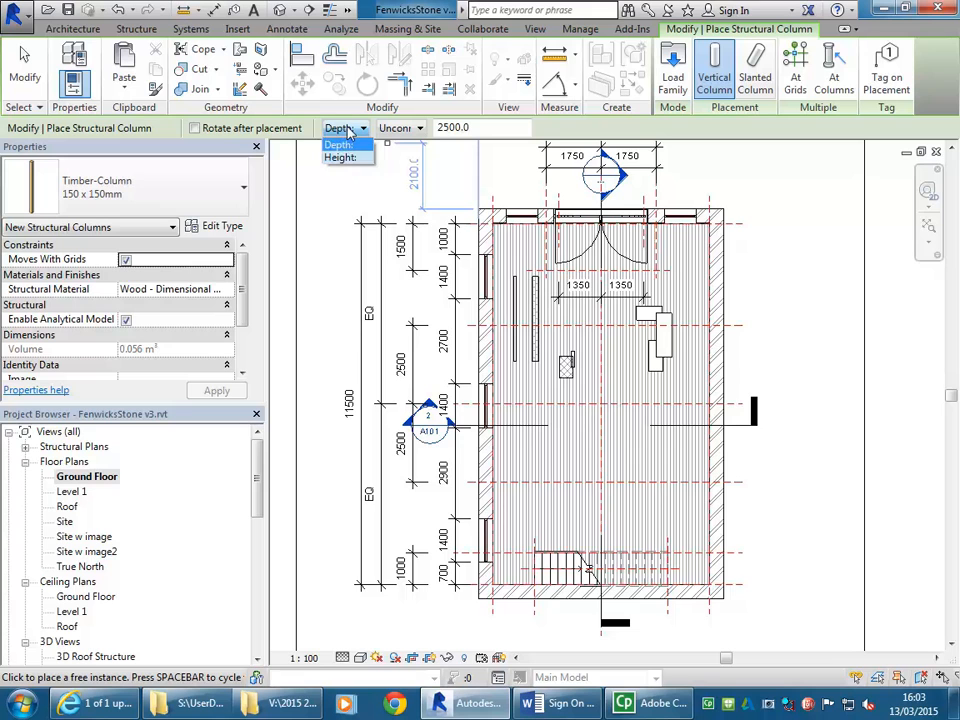
pyautogui.click(349, 131)
pyautogui.click(351, 130)
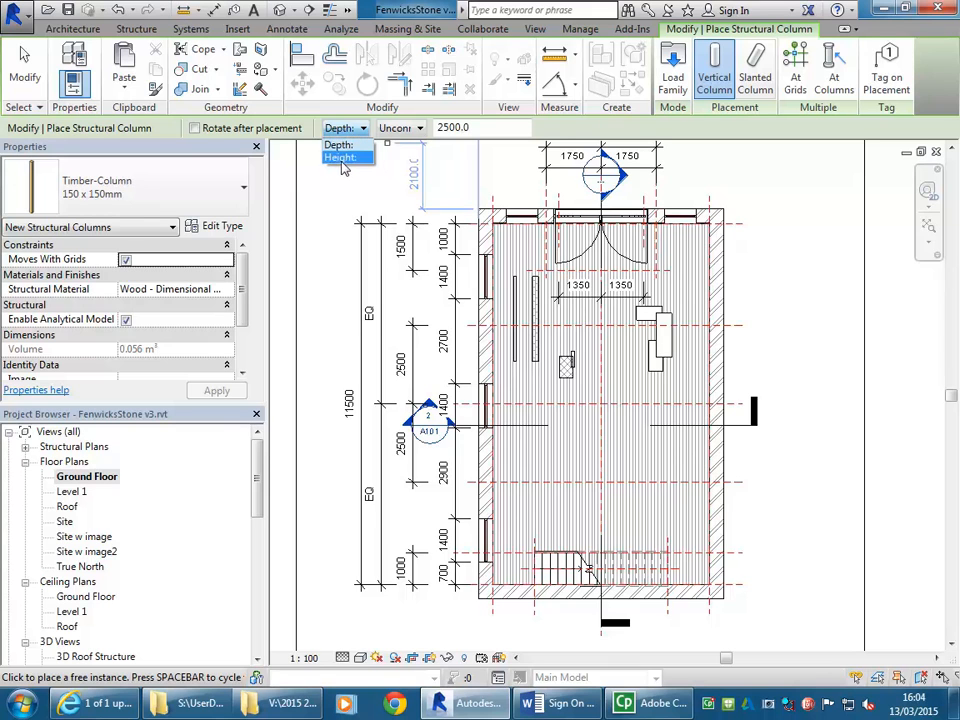
pyautogui.click(341, 158)
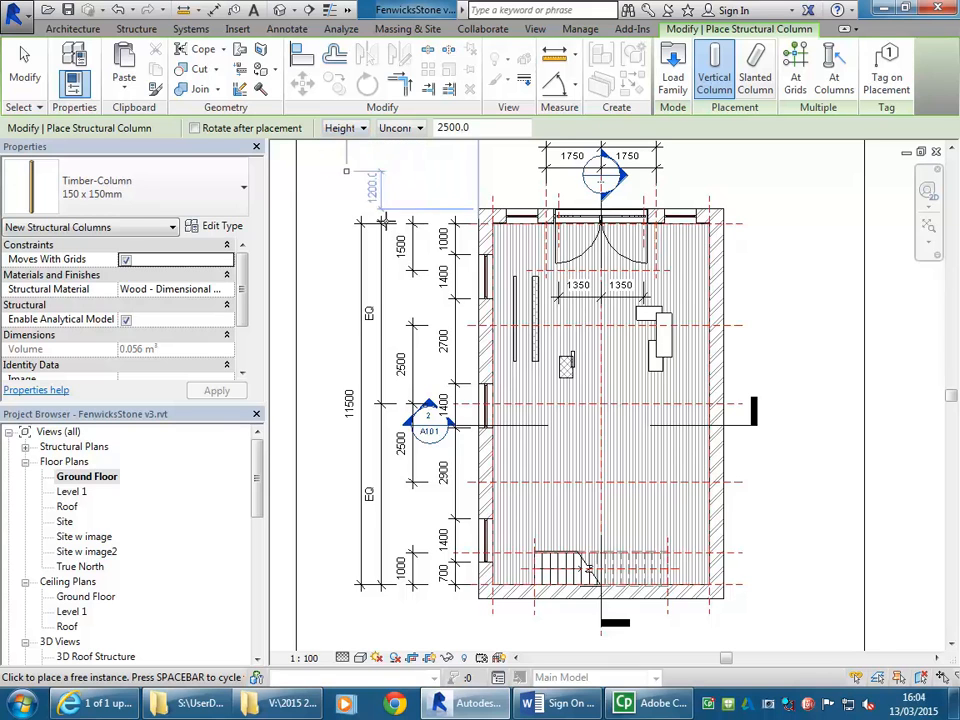
pyautogui.click(404, 129)
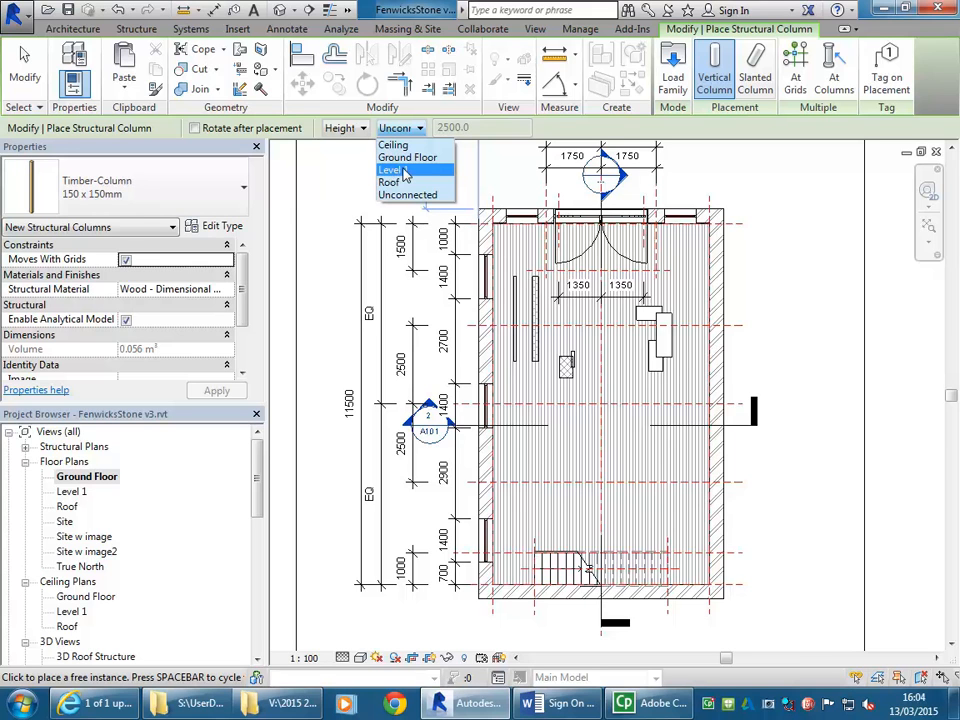
pyautogui.click(392, 170)
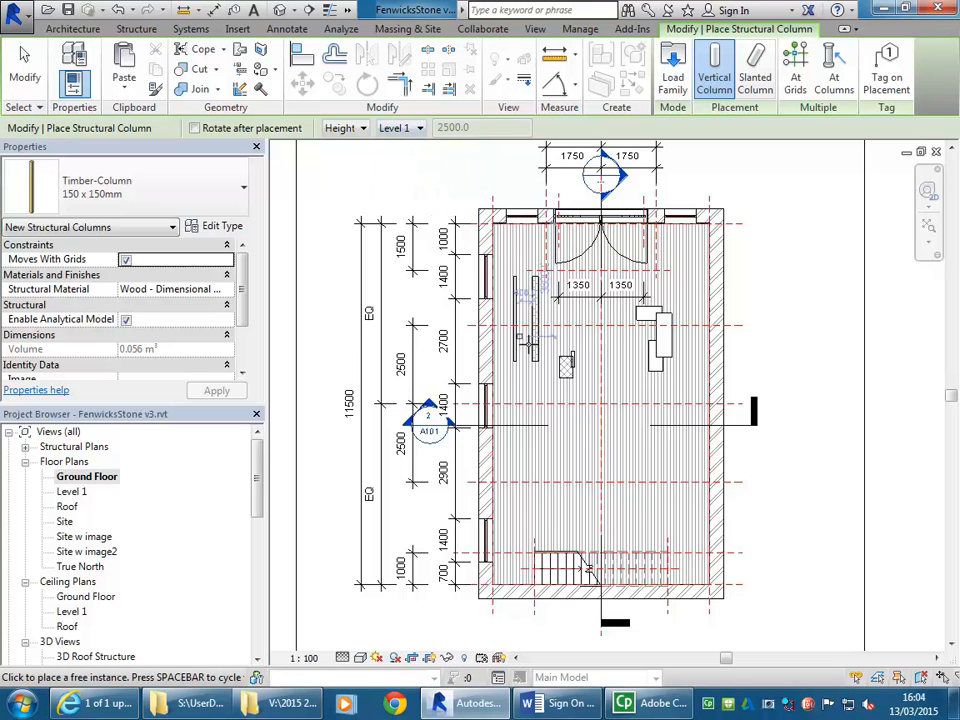
# - Place a 150 x 150mm timber column where the central reference plane crosses the horizontal plane beside the casework
pyautogui.scroll(1, 621, 340)
pyautogui.scroll(10, 621, 340)
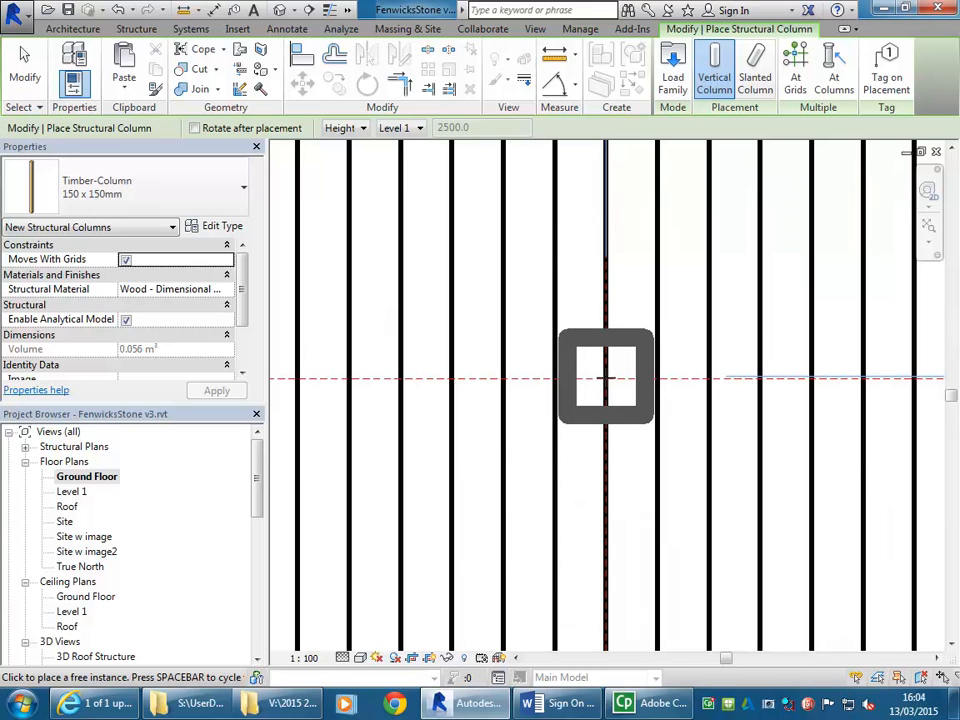
pyautogui.click(606, 378)
# - Place a second timber column on the central reference plane at the next horizontal plane down, 2500 below the first
pyautogui.scroll(-4, 606, 378)
pyautogui.moveTo(608, 378); pyautogui.dragTo(608, 226, button='middle')
pyautogui.scroll(-2, 608, 240)
pyautogui.moveTo(612, 290); pyautogui.dragTo(613, 213, button='middle')
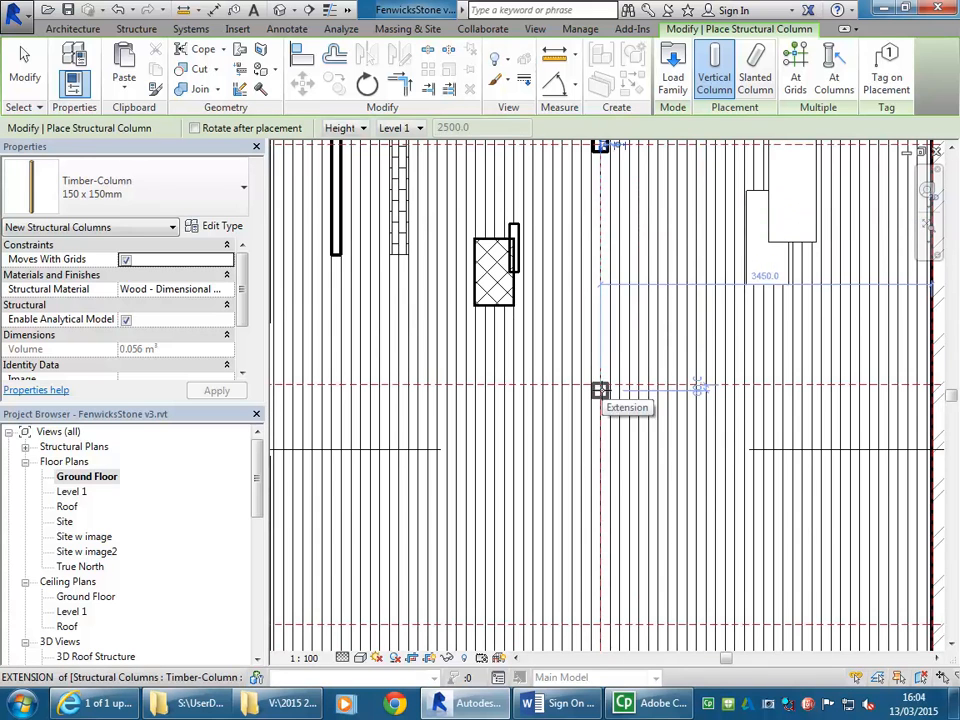
pyautogui.scroll(3, 600, 385)
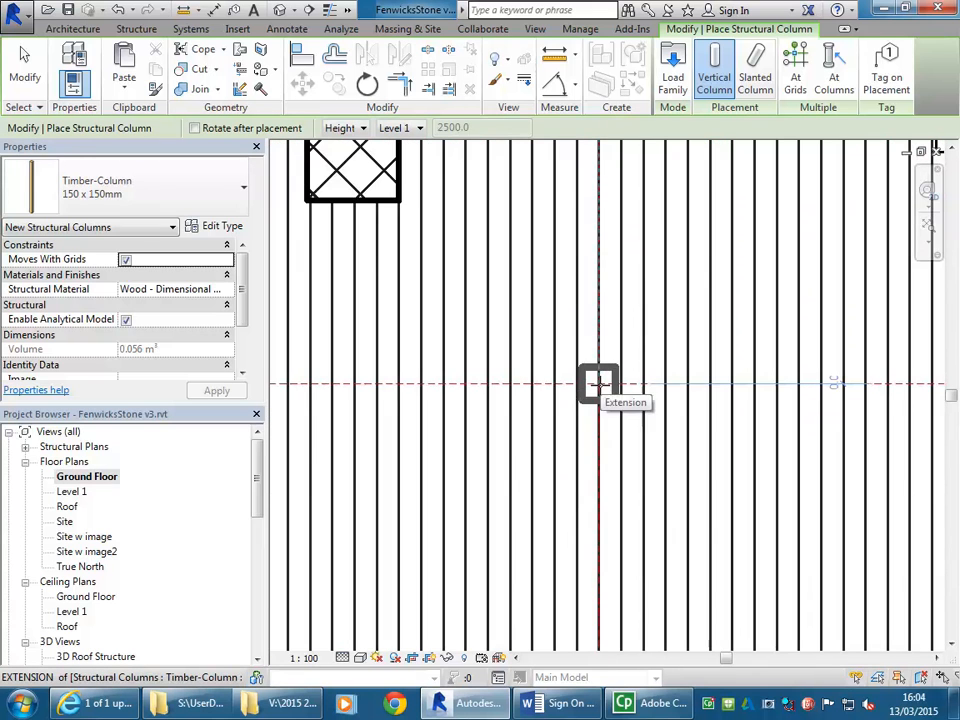
pyautogui.click(598, 383)
# - Place a third timber column on the central reference plane at the next horizontal plane above the stair, and end column placement
pyautogui.moveTo(600, 390); pyautogui.dragTo(606, 214, button='middle')
pyautogui.scroll(2, 595, 487)
pyautogui.moveTo(598, 487); pyautogui.dragTo(598, 403, button='middle')
pyautogui.scroll(2, 598, 403)
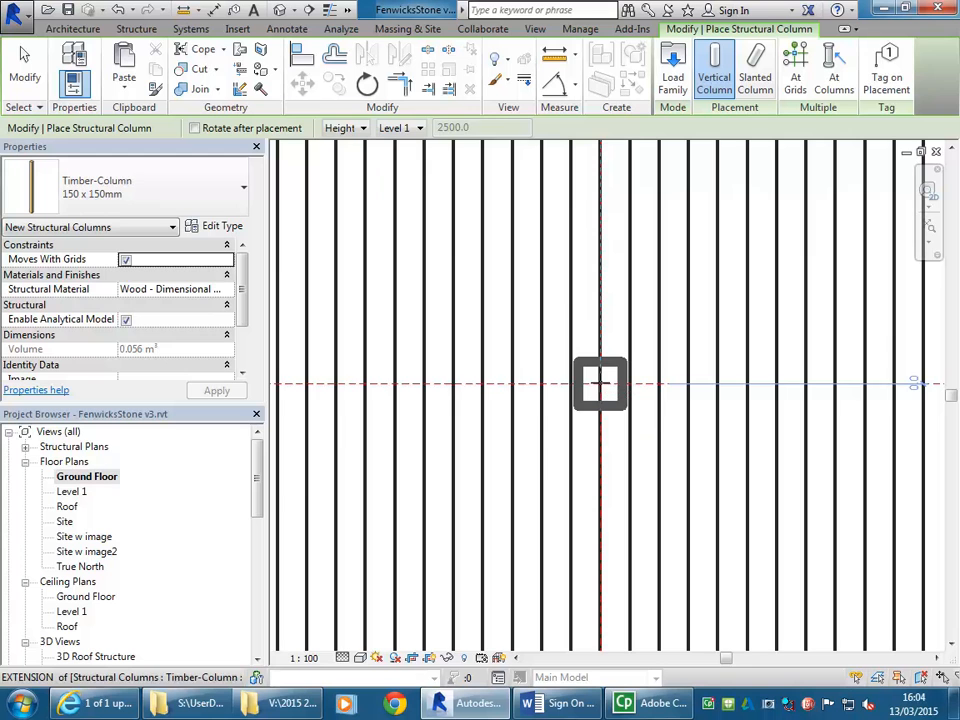
pyautogui.scroll(-3, 587, 349)
pyautogui.scroll(-1, 549, 225)
pyautogui.moveTo(555, 242); pyautogui.dragTo(542, 475, button='middle')
pyautogui.scroll(-1, 563, 450)
pyautogui.press('Escape')
pyautogui.press('Escape')
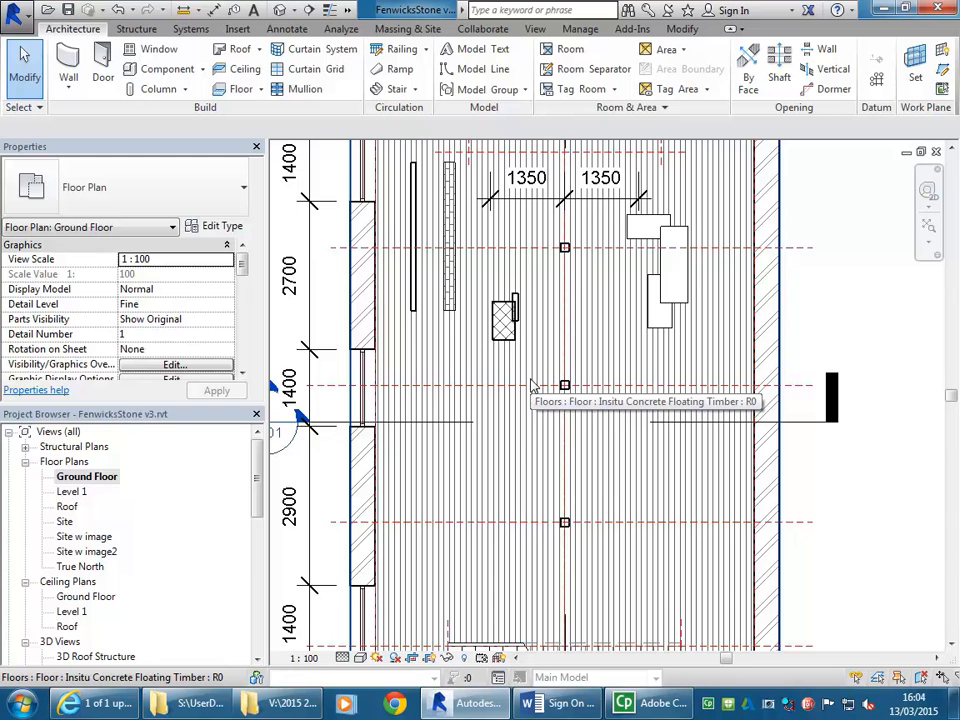
# - Check the type properties of the uppermost timber column, close them without changes and deselect the column
pyautogui.scroll(3, 546, 217)
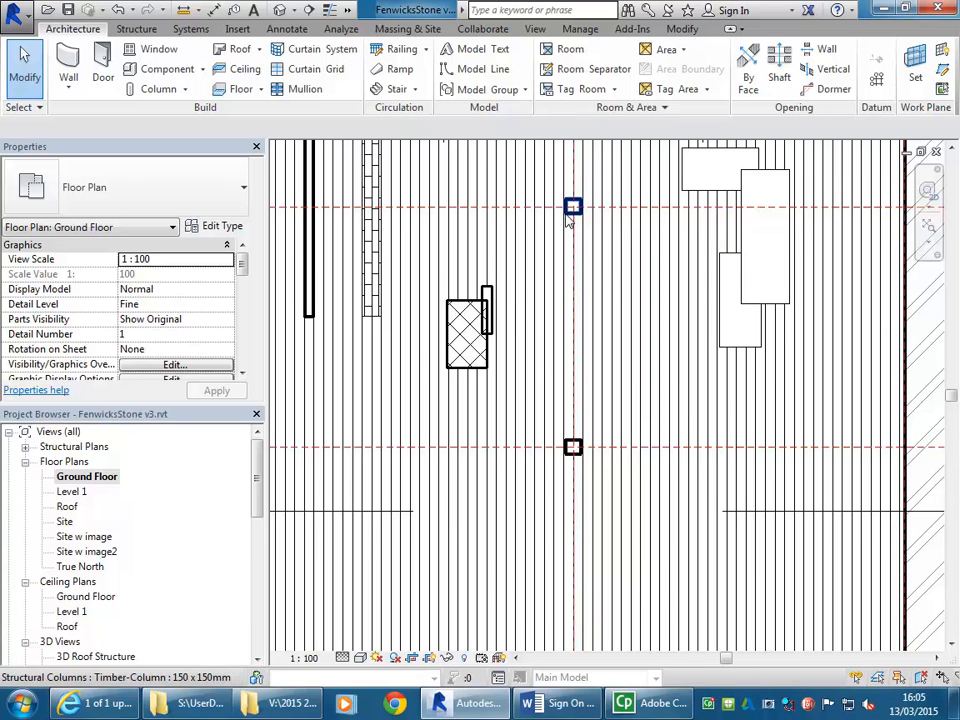
pyautogui.click(572, 206)
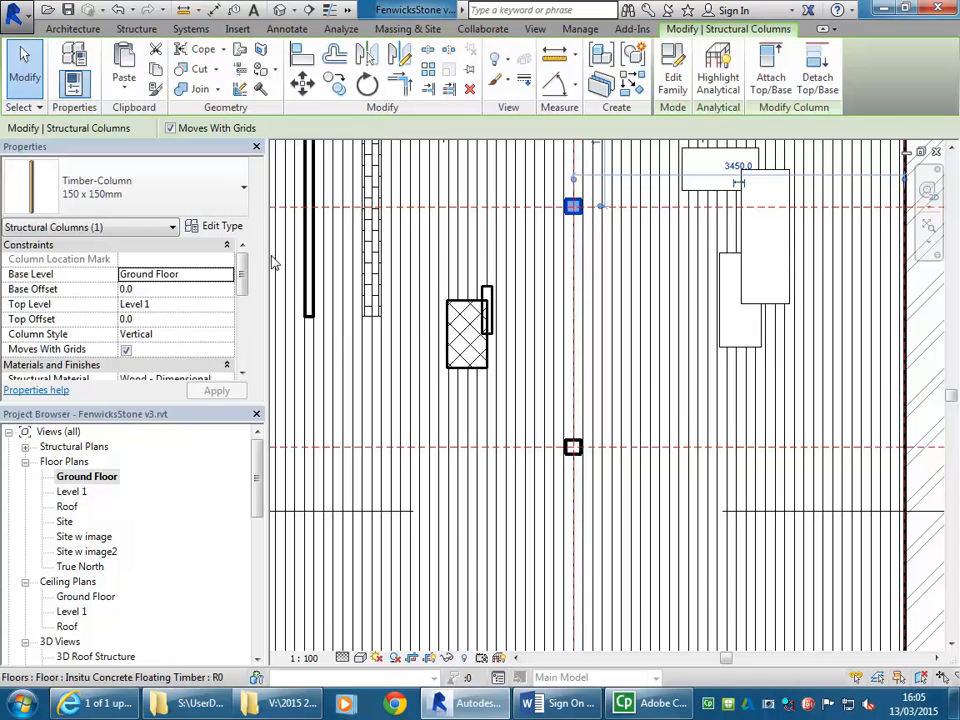
pyautogui.click(222, 228)
pyautogui.moveTo(801, 251); pyautogui.dragTo(812, 206)
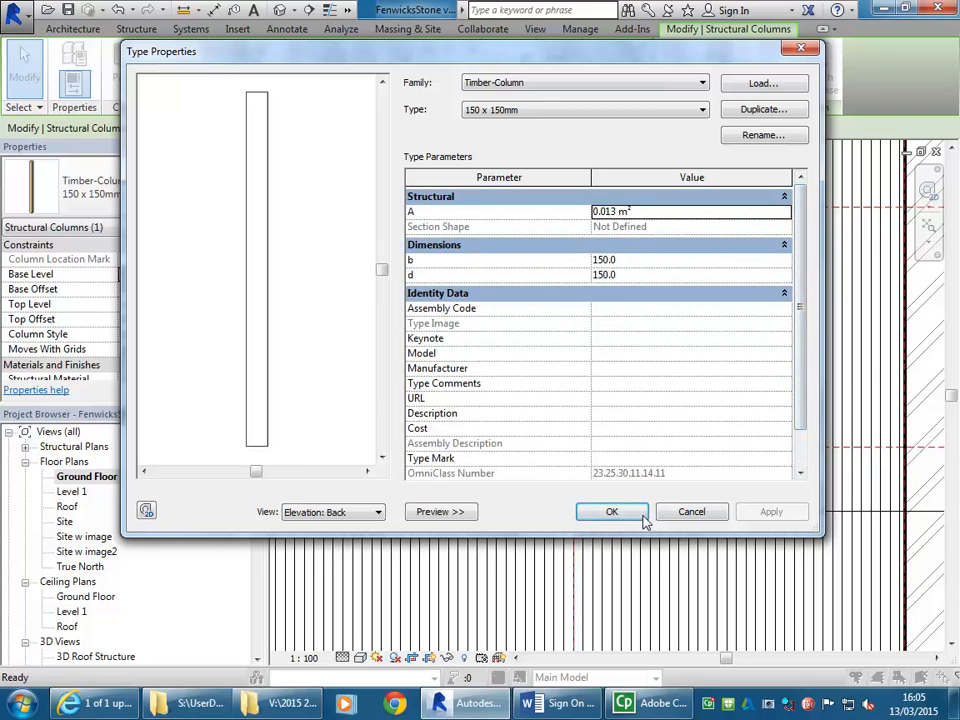
pyautogui.click(692, 513)
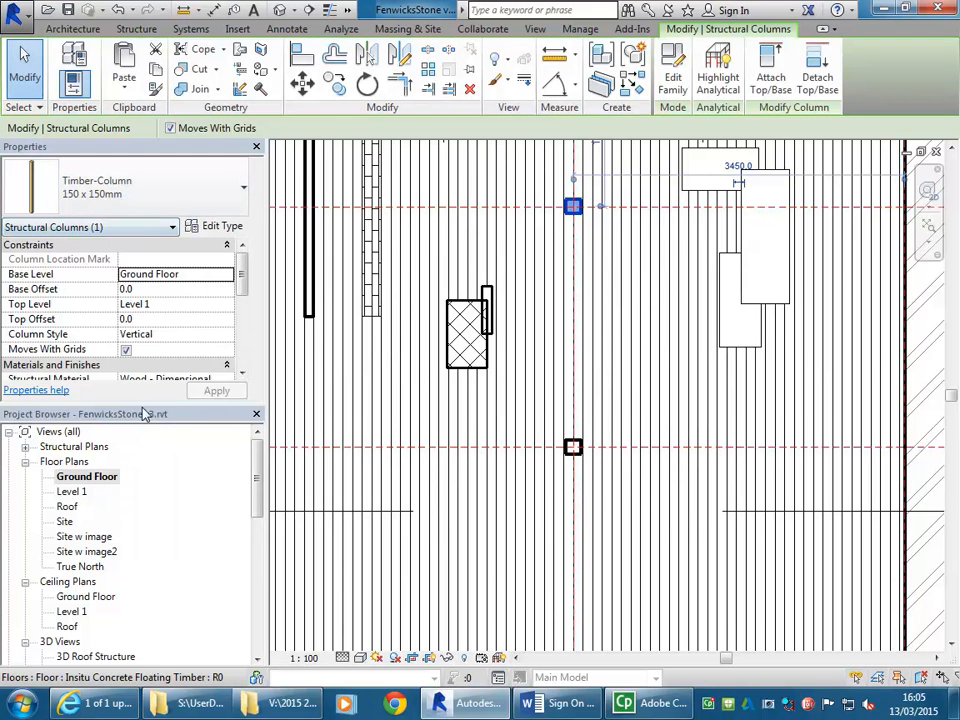
pyautogui.scroll(-2, 467, 347)
pyautogui.moveTo(467, 347); pyautogui.dragTo(564, 333, button='middle')
pyautogui.scroll(-1, 540, 313)
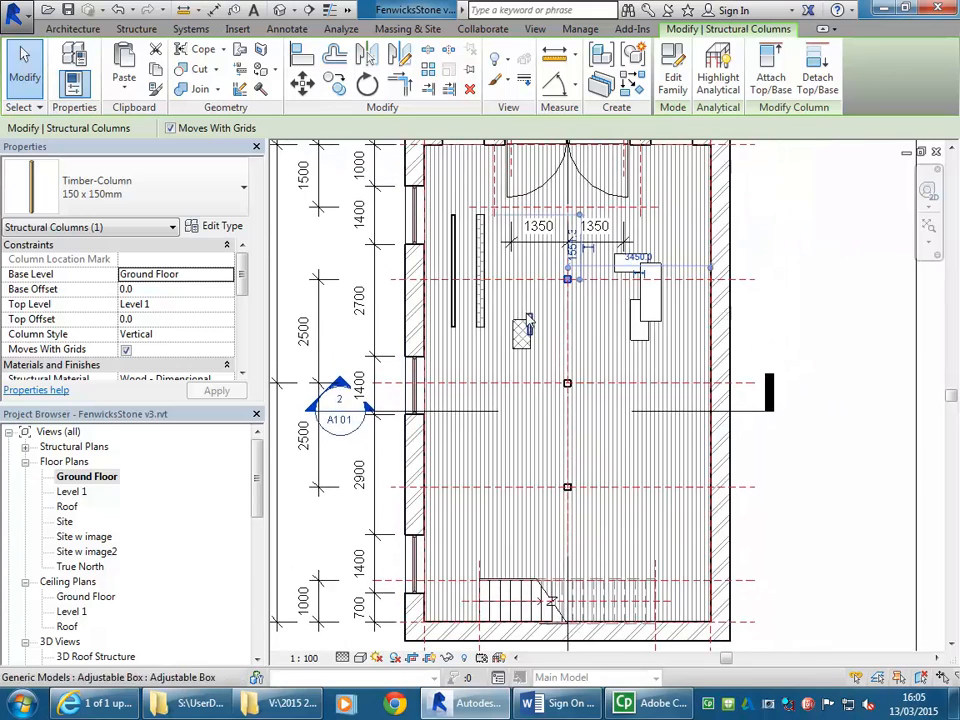
pyautogui.scroll(-3, 600, 384)
pyautogui.moveTo(600, 384); pyautogui.dragTo(572, 390, button='middle')
pyautogui.scroll(1, 572, 388)
pyautogui.click(716, 335)
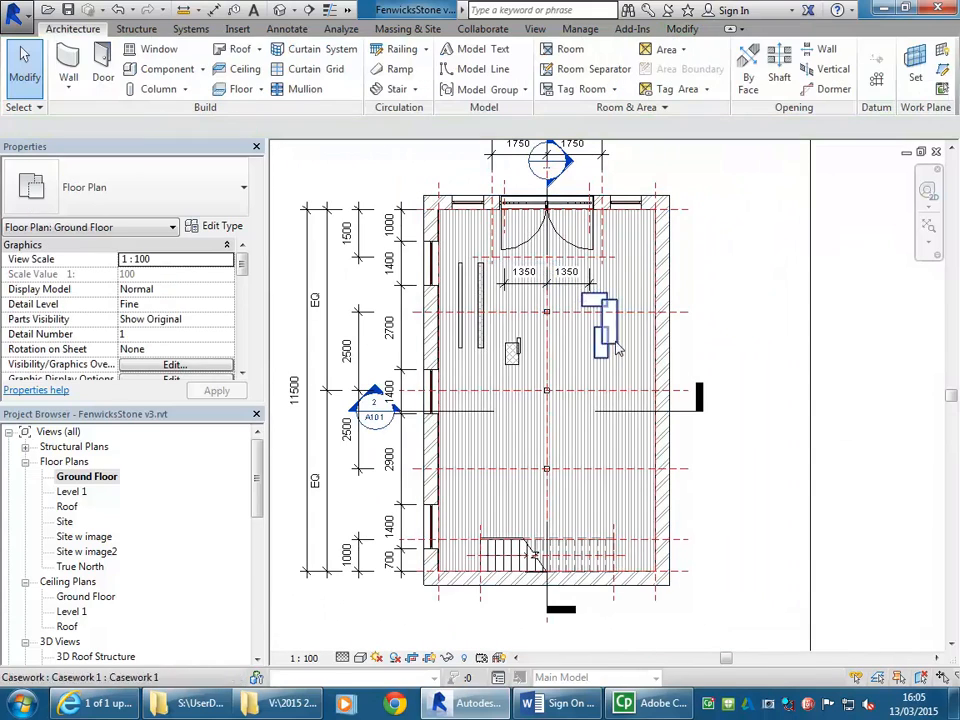
# - Move the lengthwise building section line off the column row to just left of it
pyautogui.click(546, 606)
pyautogui.click(508, 611)
pyautogui.scroll(2, 508, 608)
pyautogui.scroll(2, 570, 600)
pyautogui.click(564, 591)
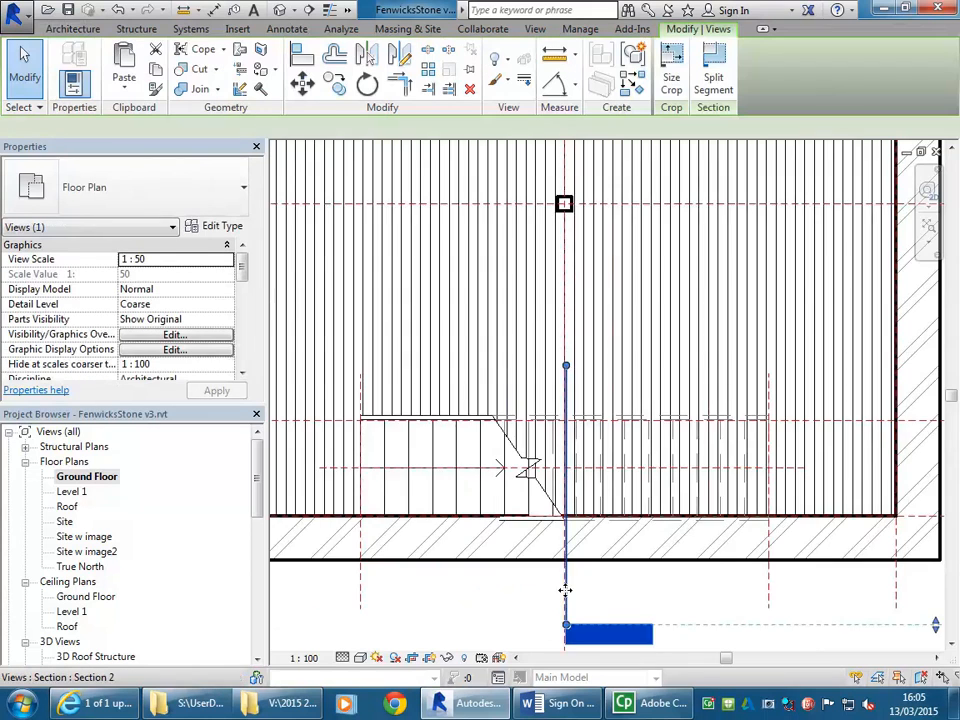
pyautogui.scroll(-2, 580, 575)
pyautogui.scroll(-3, 530, 562)
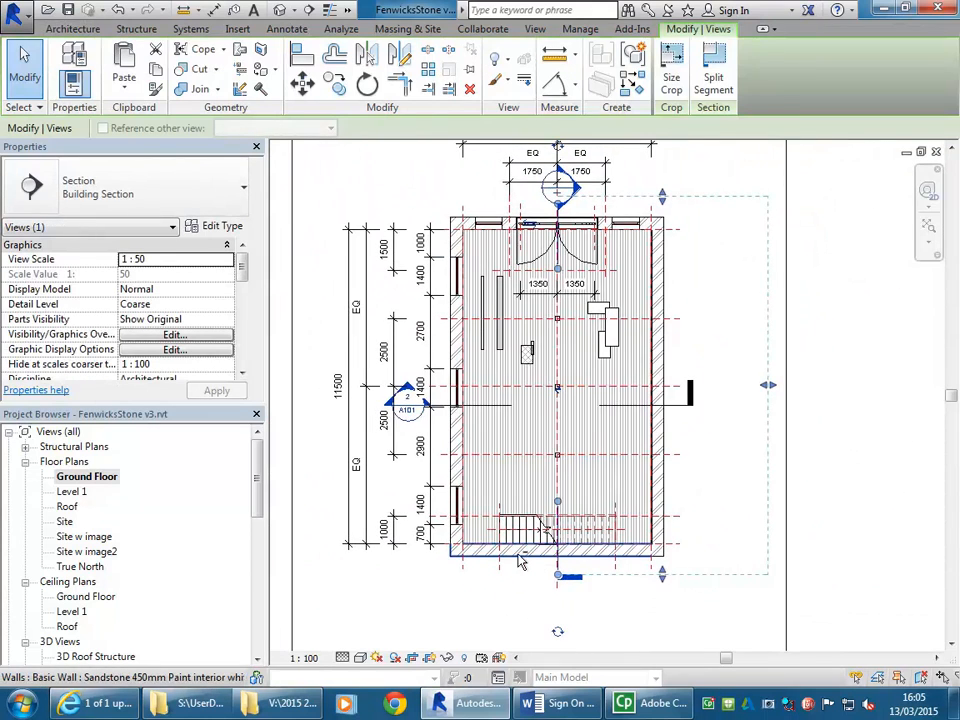
pyautogui.moveTo(535, 458); pyautogui.dragTo(532, 492, button='middle')
pyautogui.click(495, 223)
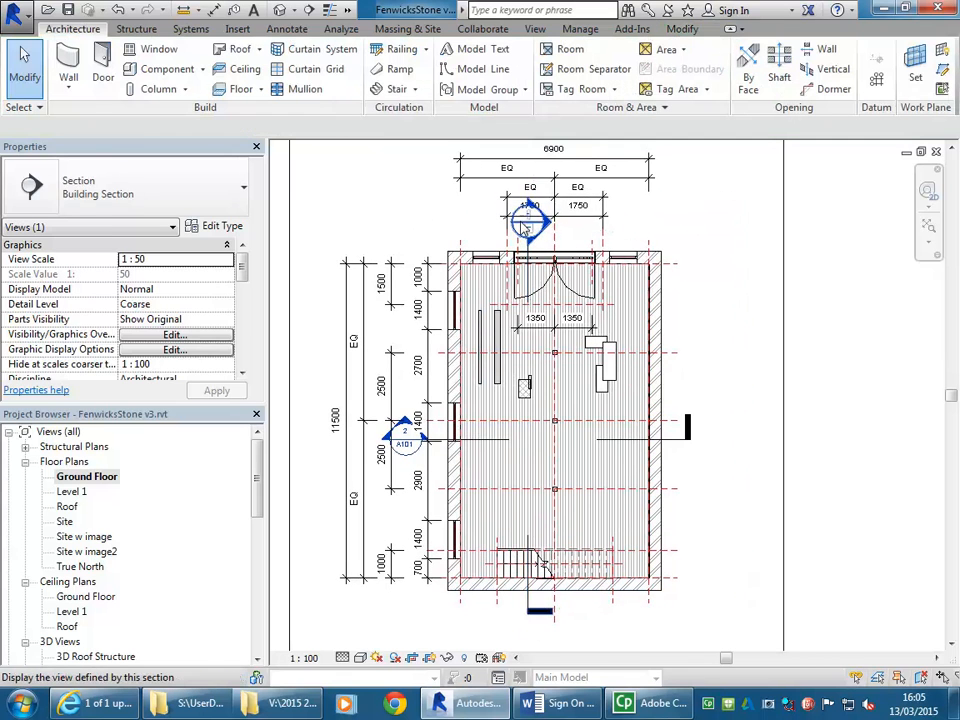
# - Open the section view that looks along the length of the building, Section 2, and focus on the ground-floor columns
pyautogui.doubleClick(545, 228)
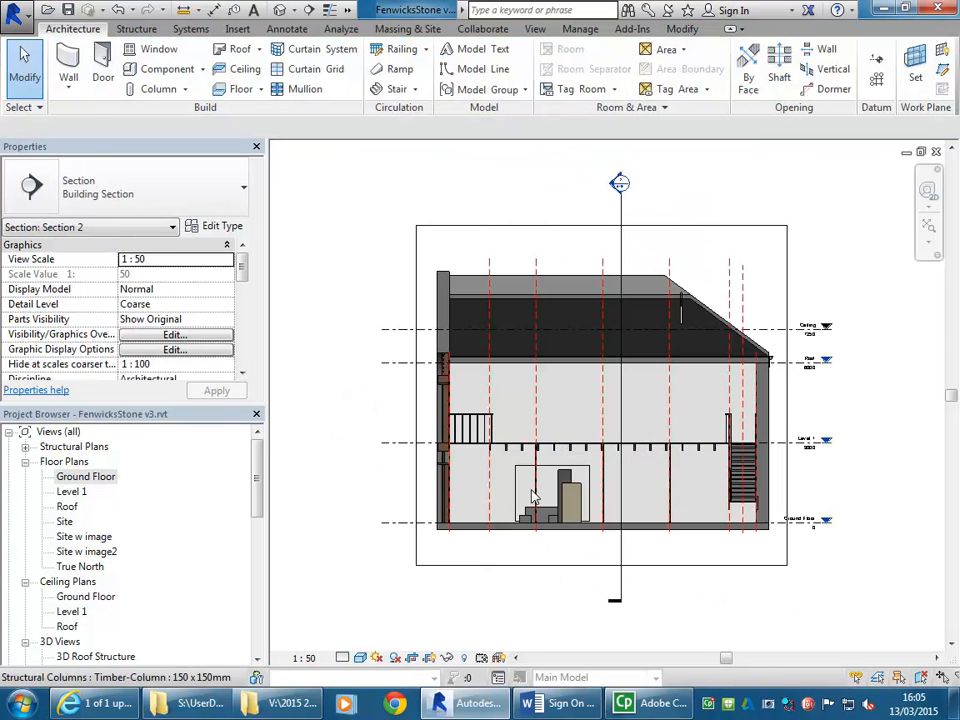
pyautogui.scroll(3, 590, 488)
pyautogui.scroll(2, 592, 490)
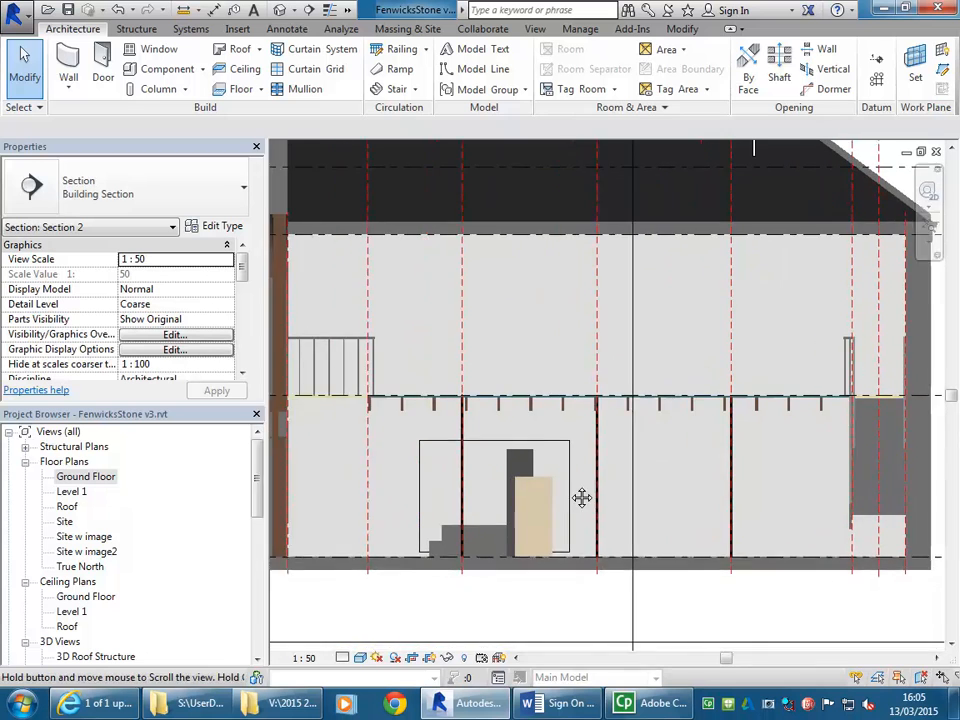
pyautogui.scroll(3, 492, 430)
# - Examine the leftmost timber column in the section, including its level constraints and where it meets the upper floor joists
pyautogui.click(492, 430)
pyautogui.scroll(-3, 492, 428)
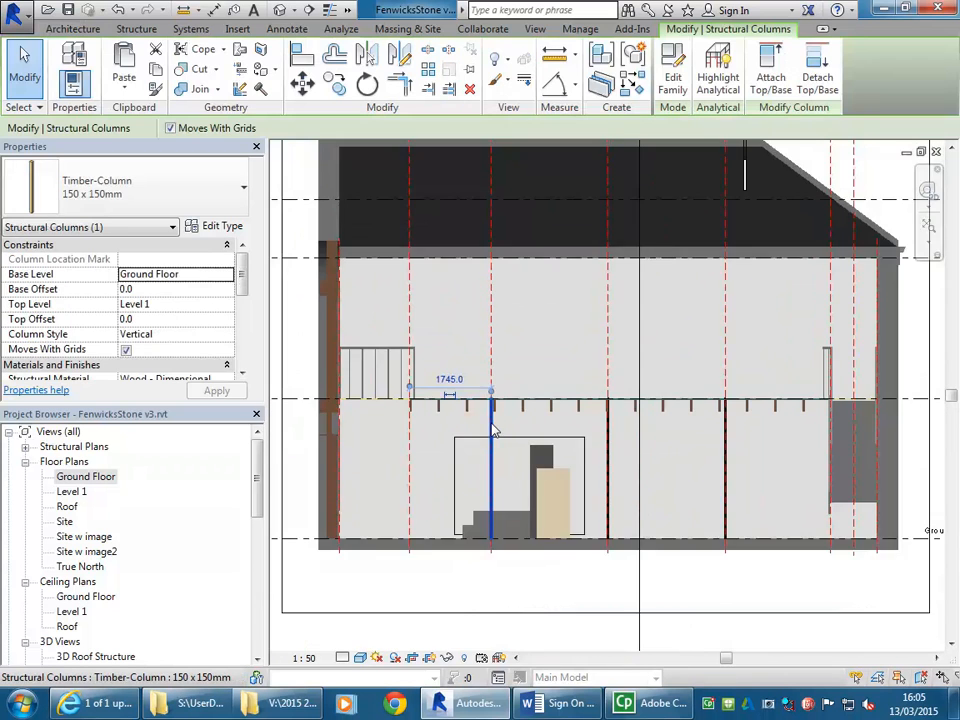
pyautogui.scroll(-1, 494, 420)
pyautogui.scroll(3, 461, 421)
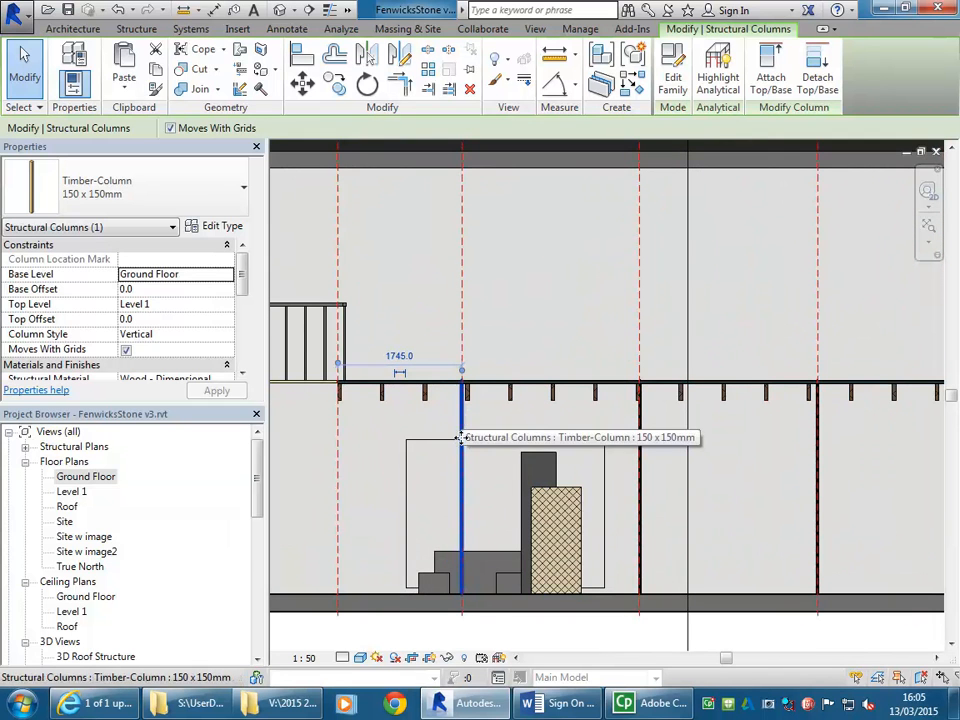
pyautogui.scroll(3, 482, 491)
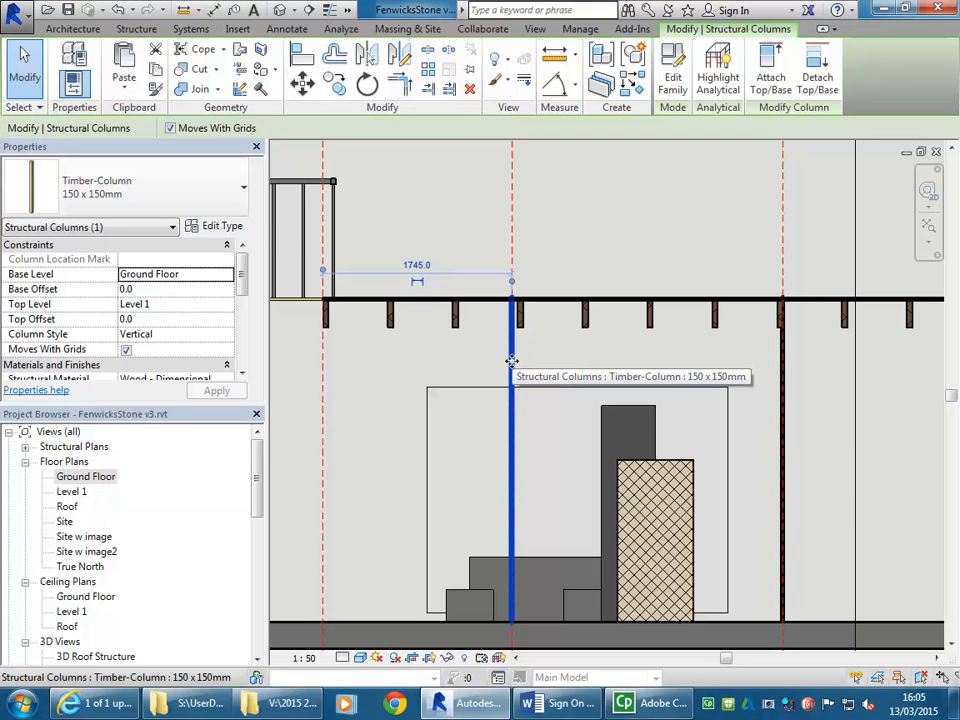
pyautogui.scroll(-2, 523, 326)
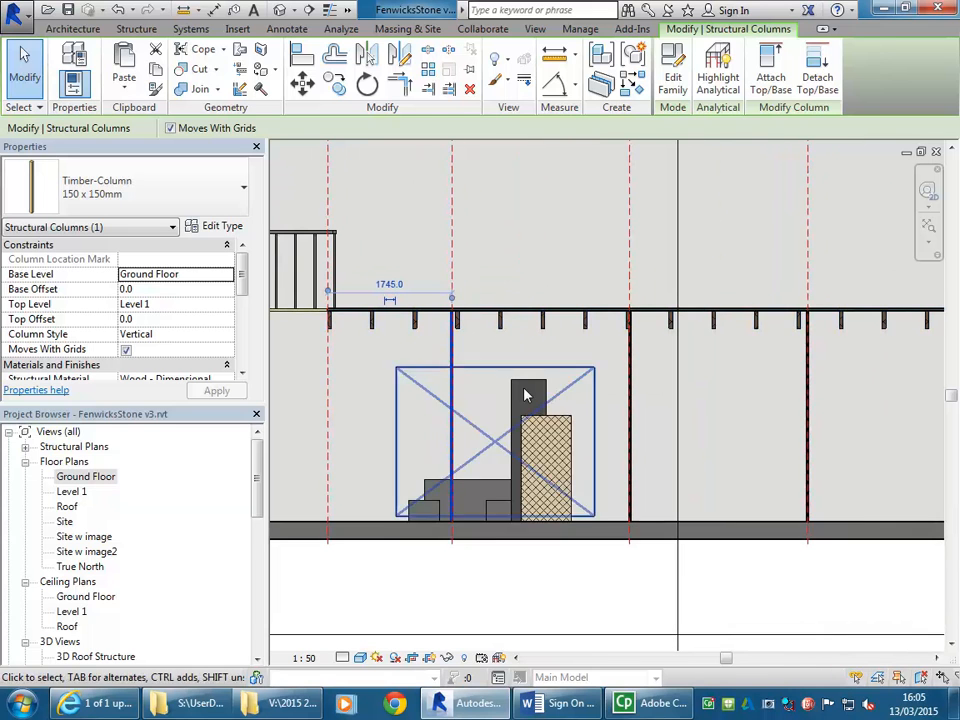
pyautogui.click(497, 589)
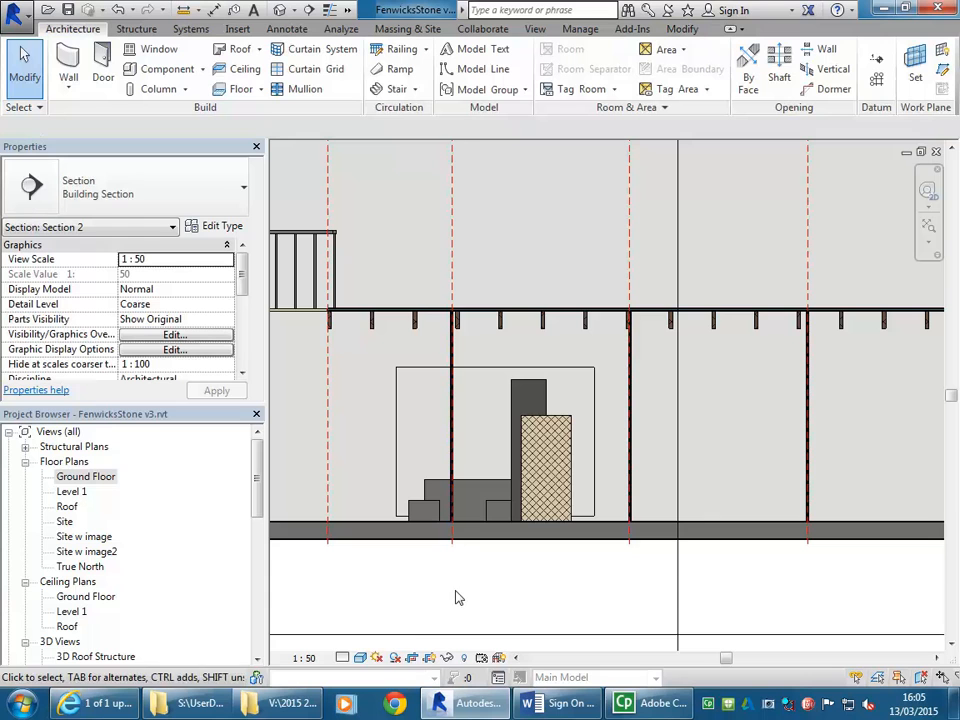
# - Try the Medium detail level in the section view and return it to Coarse
pyautogui.click(341, 658)
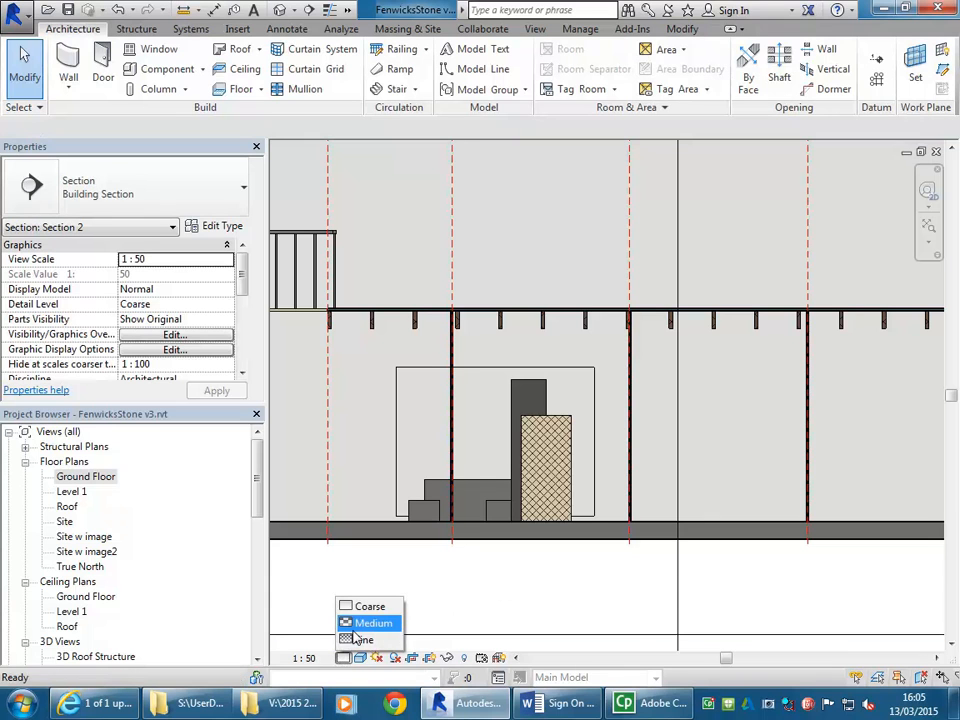
pyautogui.click(372, 623)
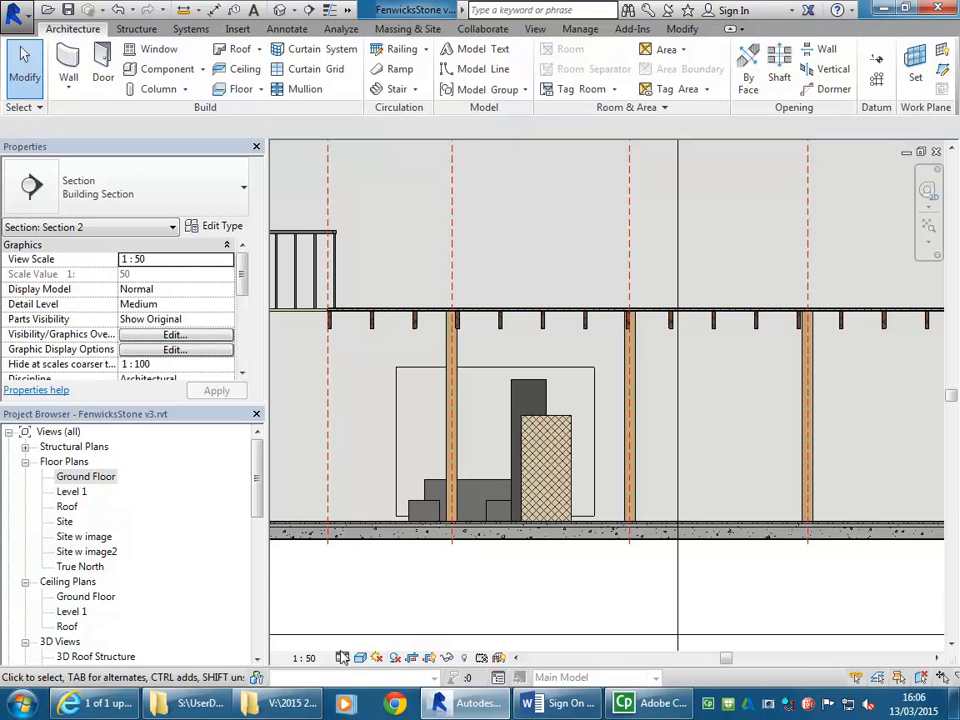
pyautogui.click(342, 658)
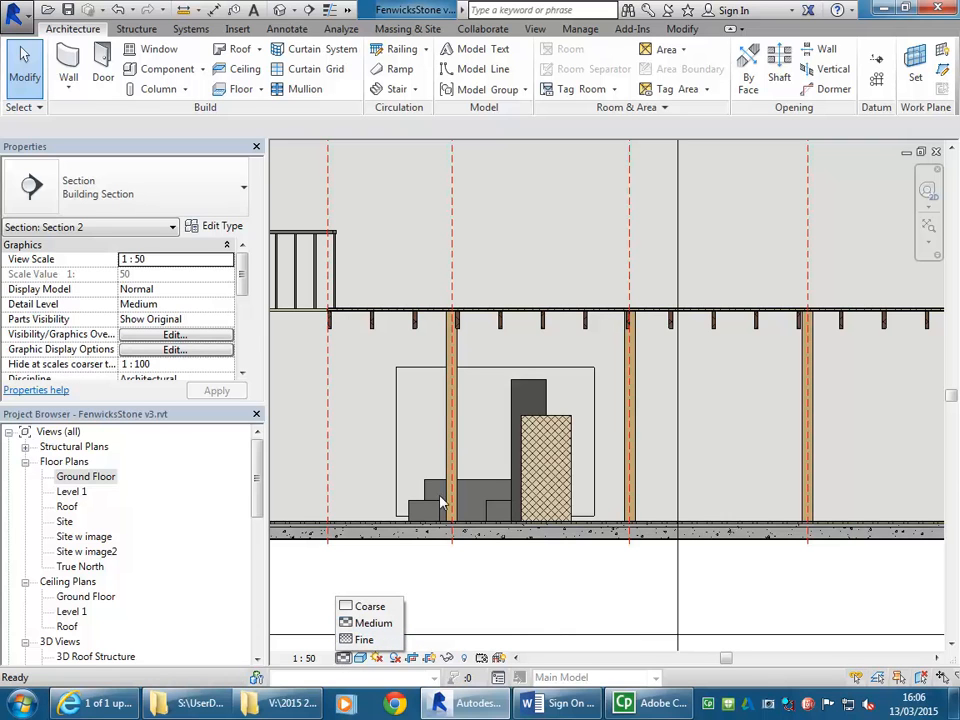
pyautogui.click(366, 606)
# - Set the section view's detail level to Medium and focus on the leftmost timber column
pyautogui.click(342, 657)
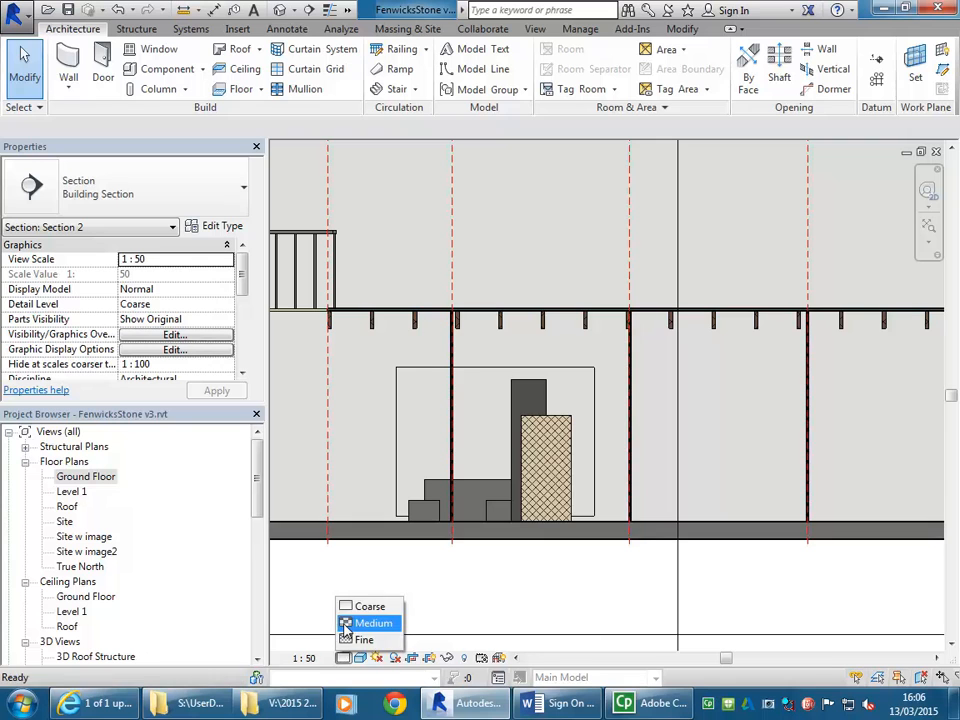
pyautogui.click(355, 622)
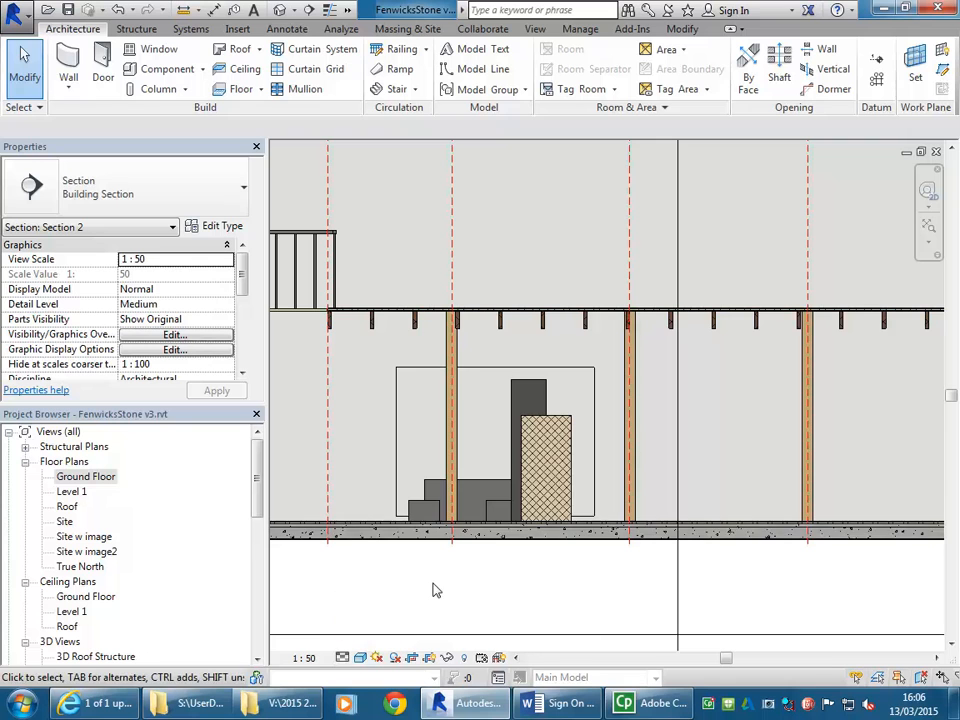
pyautogui.click(342, 657)
pyautogui.click(446, 437)
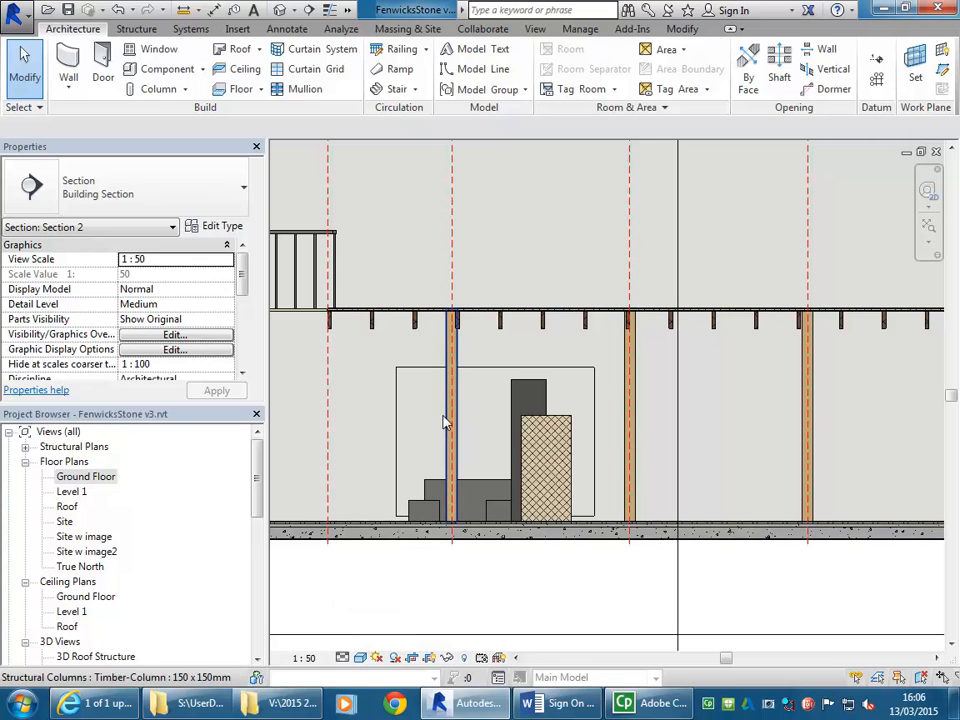
pyautogui.scroll(4, 446, 437)
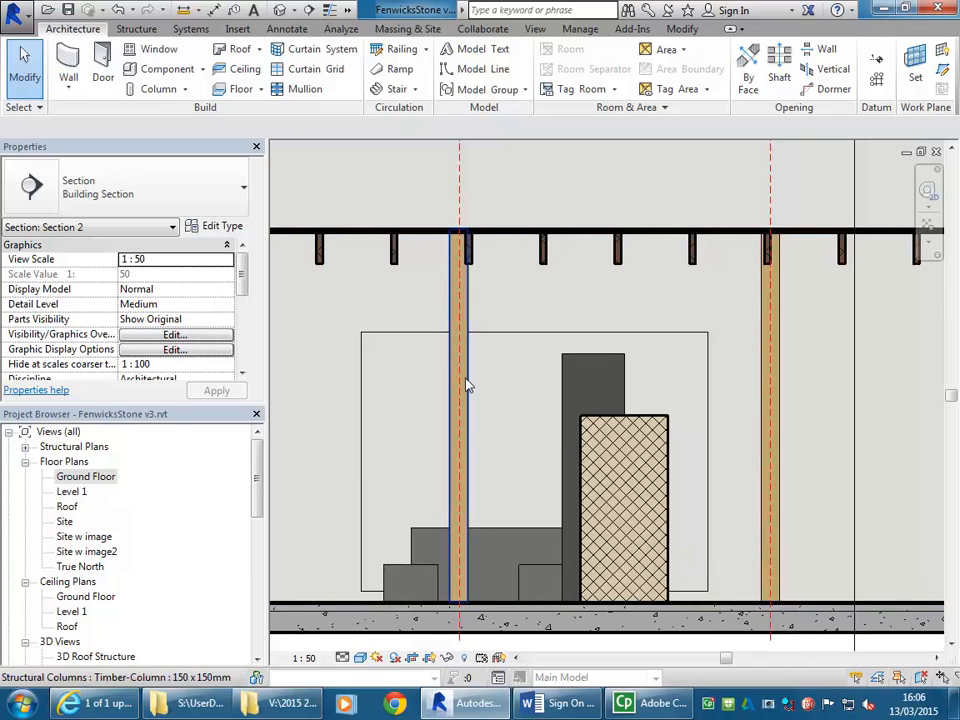
# - Pick Wood - Pine as the structural material of the leftmost timber column
pyautogui.click(468, 386)
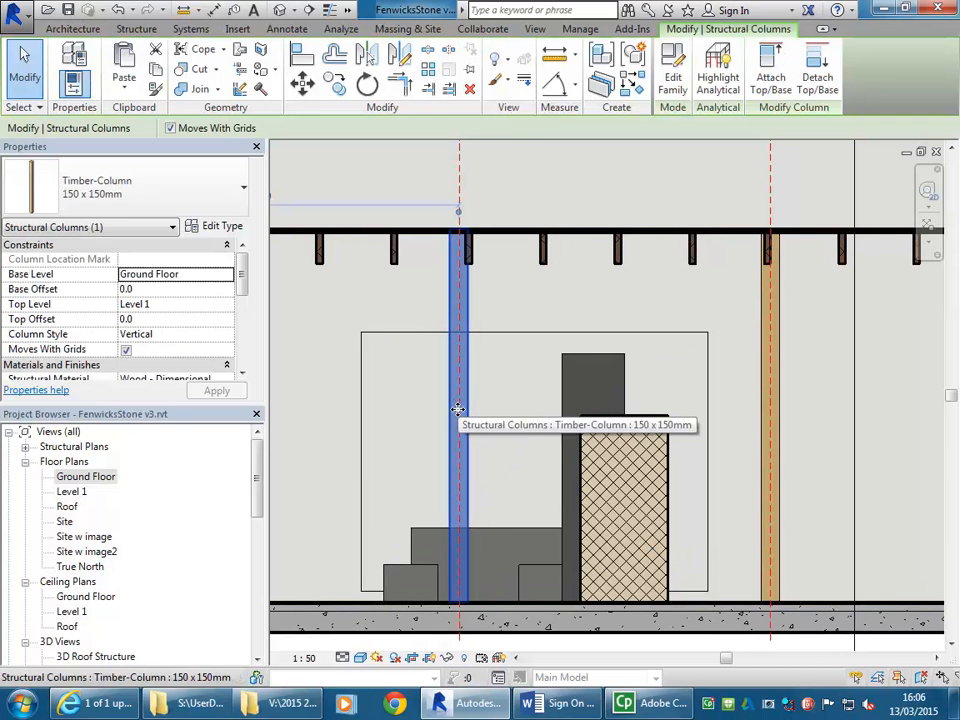
pyautogui.moveTo(243, 268); pyautogui.dragTo(242, 300)
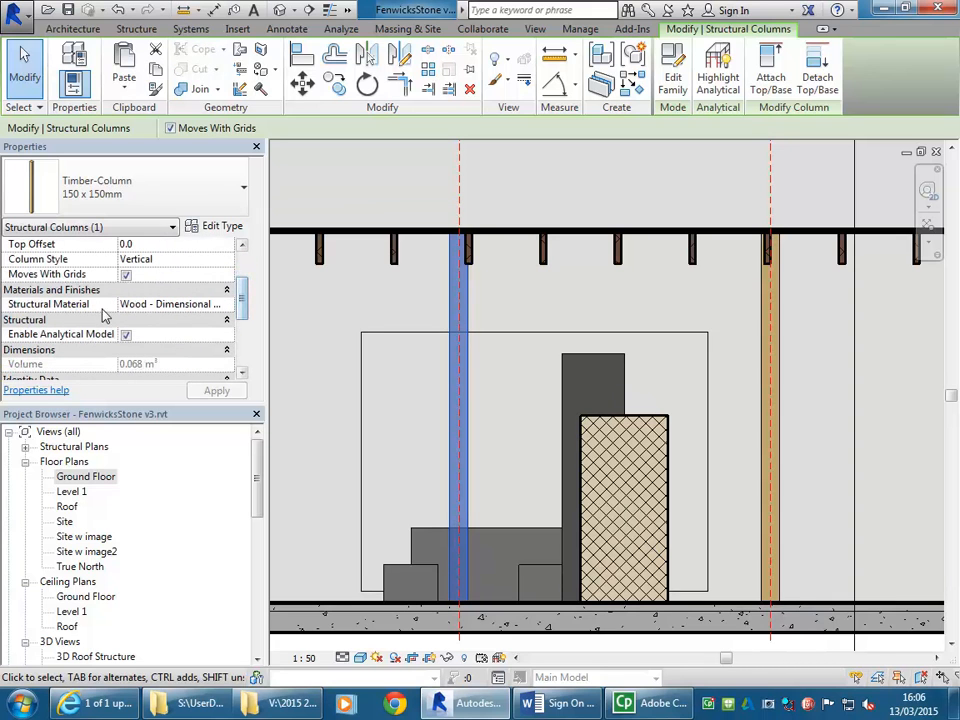
pyautogui.click(150, 304)
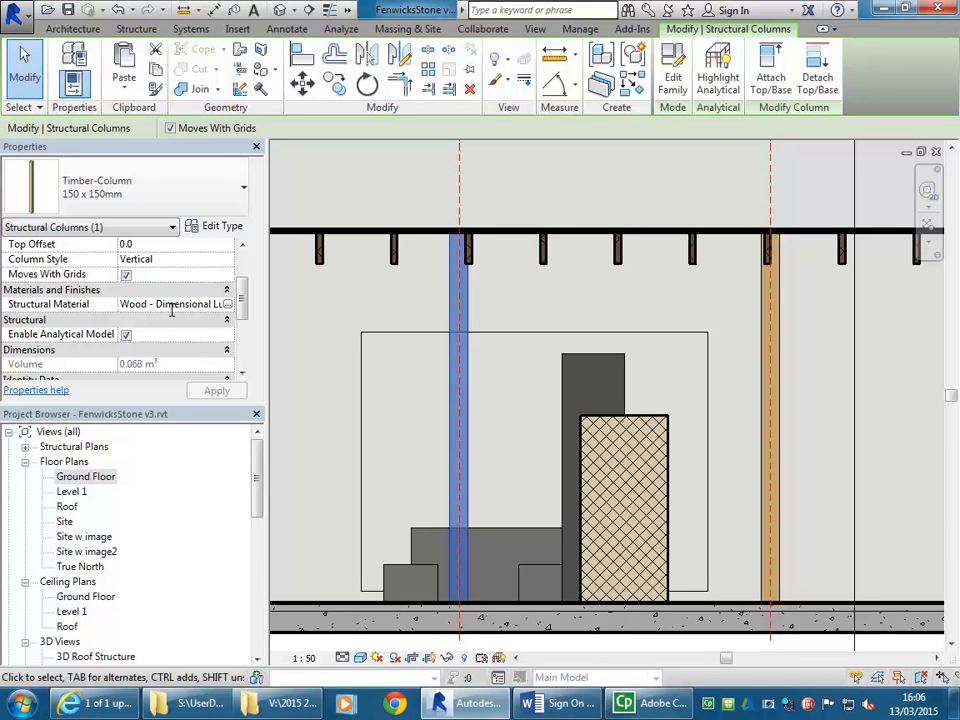
pyautogui.click(228, 305)
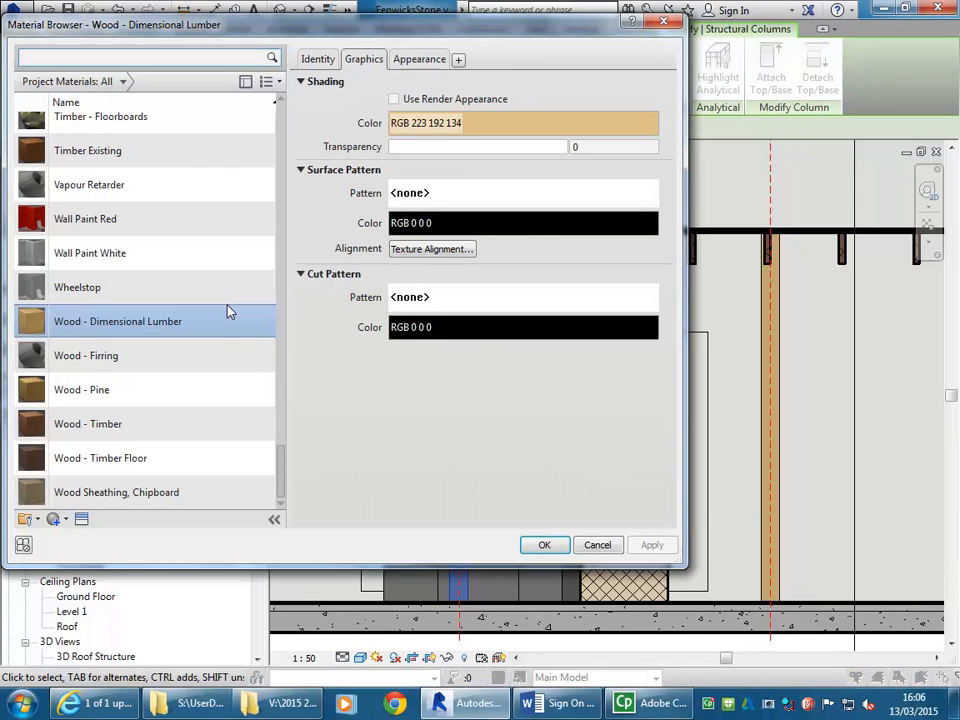
pyautogui.click(122, 398)
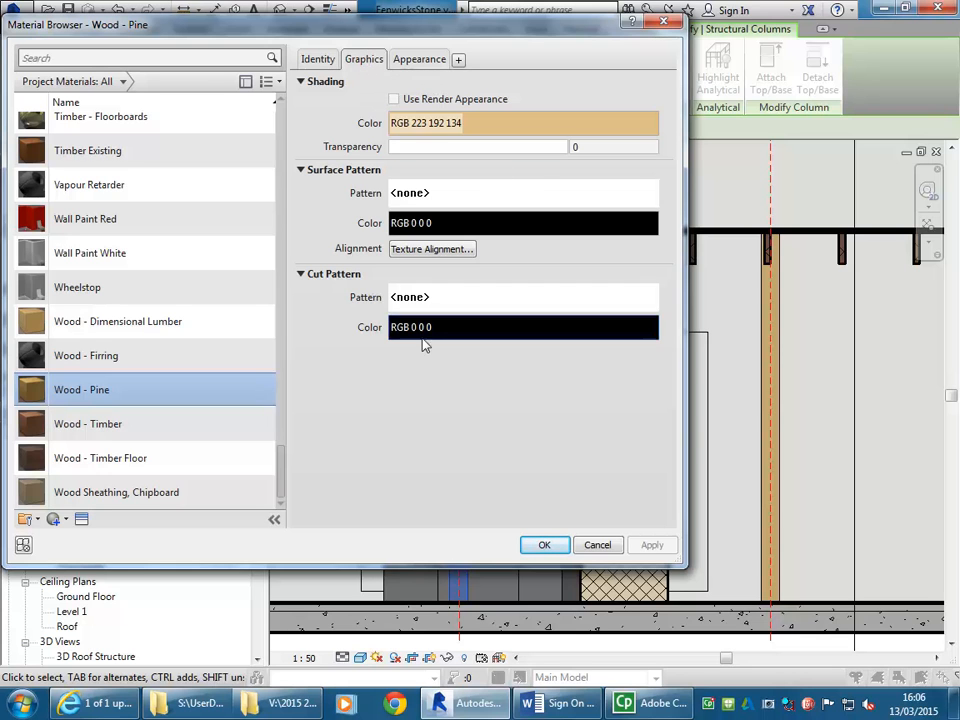
# - Replace the Wood - Pine appearance with English Oak from the Appearance Library's Wood category and confirm the column's material
pyautogui.click(419, 62)
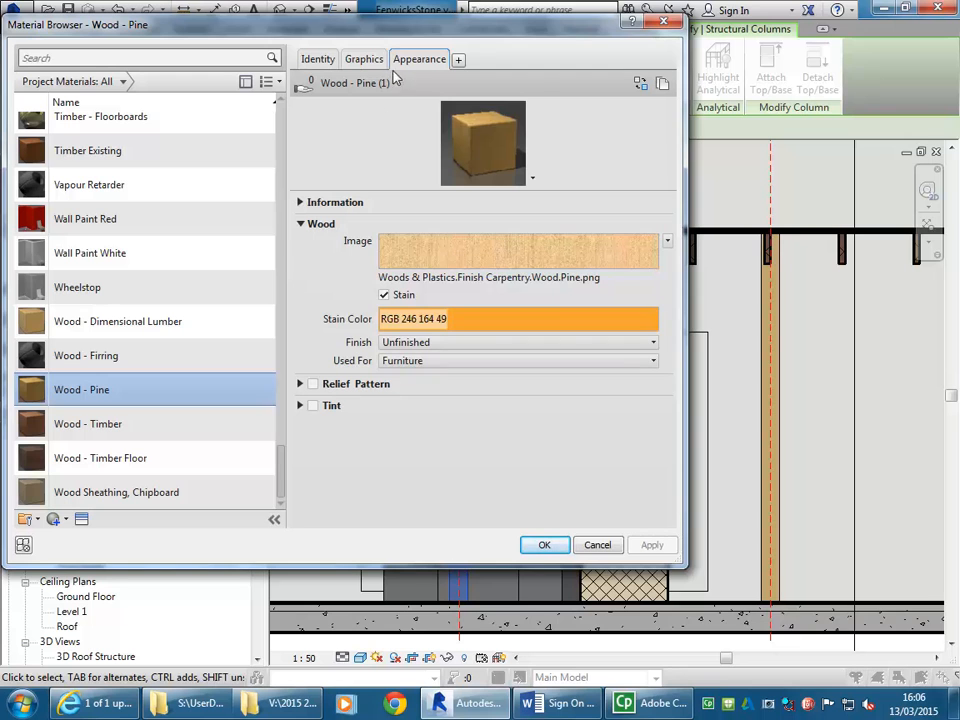
pyautogui.rightClick(413, 62)
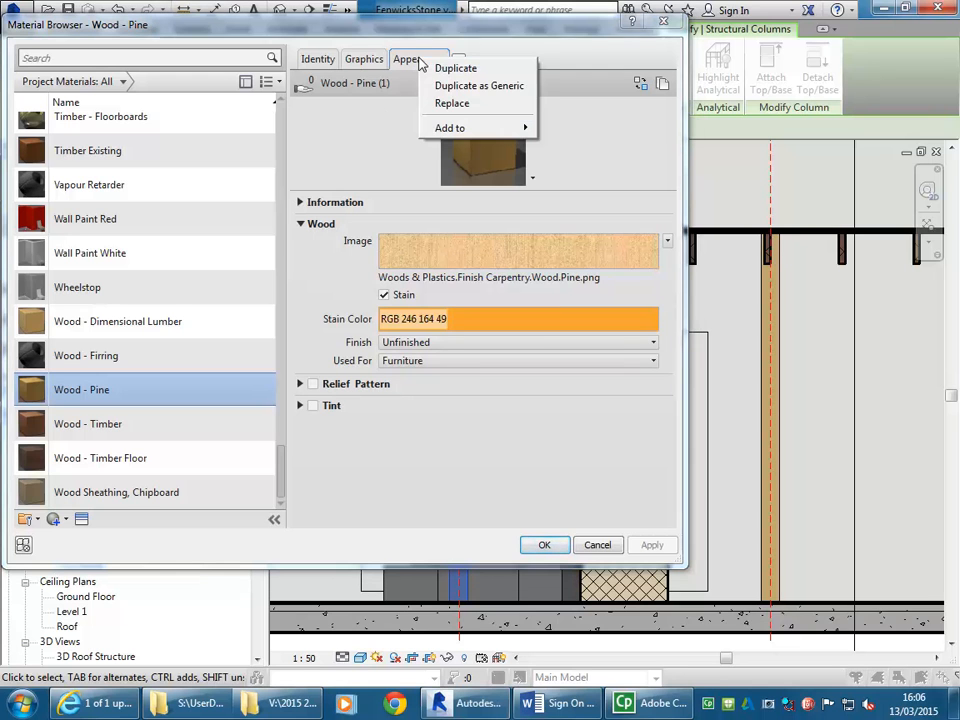
pyautogui.click(452, 104)
pyautogui.click(166, 148)
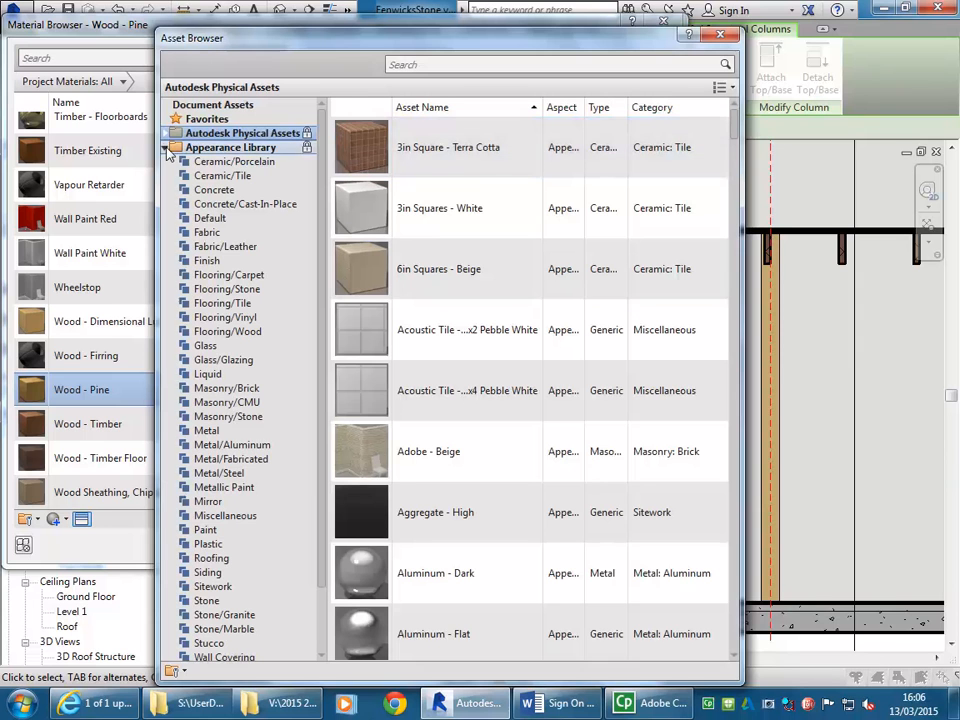
pyautogui.moveTo(320, 357); pyautogui.dragTo(322, 446)
pyautogui.click(207, 629)
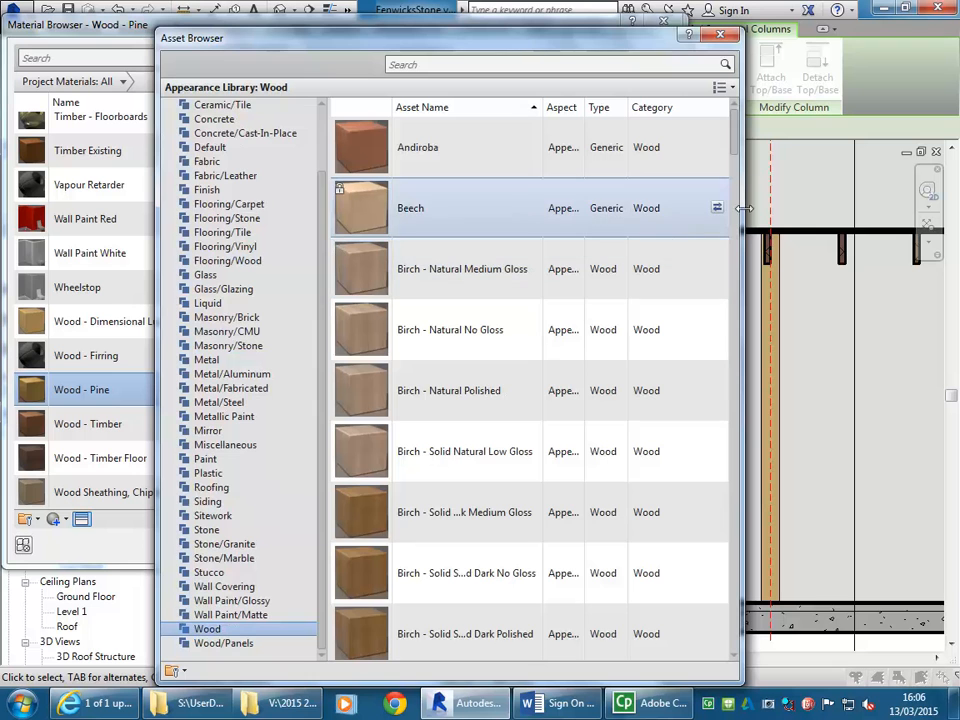
pyautogui.moveTo(736, 145); pyautogui.dragTo(737, 306)
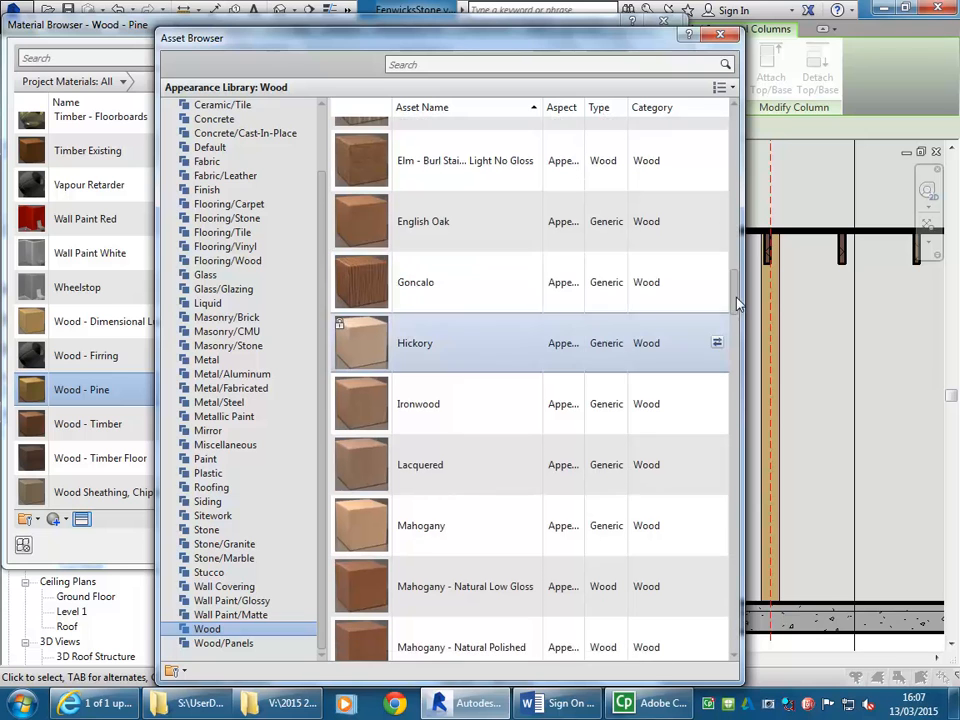
pyautogui.doubleClick(450, 237)
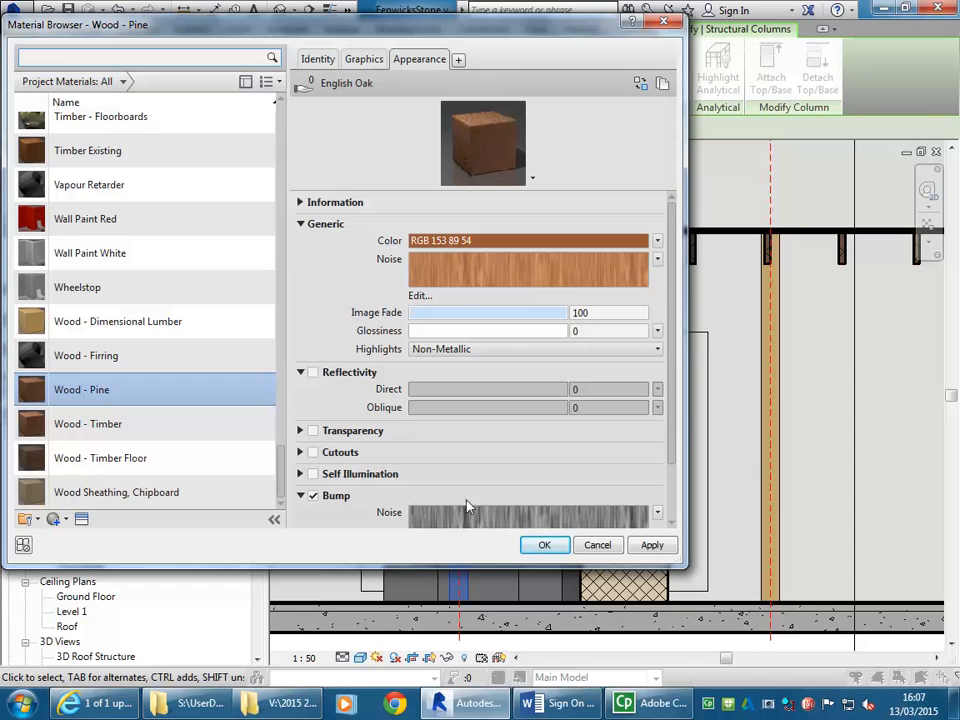
pyautogui.click(542, 546)
pyautogui.click(401, 441)
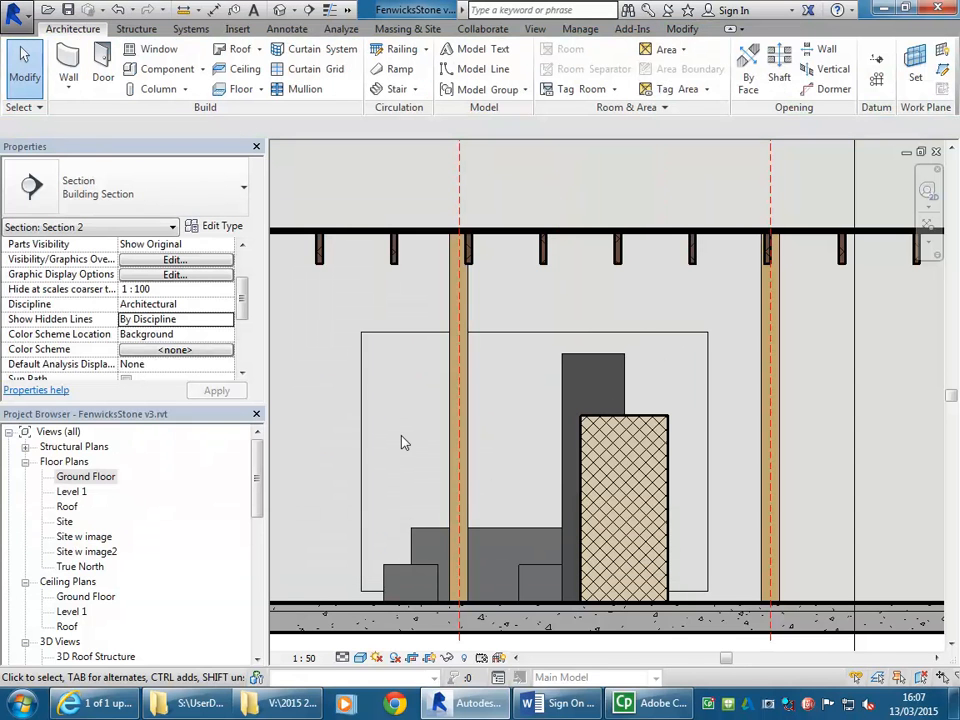
# - Set the section view's visual style to Realistic and inspect the wood texture on the leftmost column
pyautogui.click(456, 436)
pyautogui.moveTo(394, 538); pyautogui.dragTo(405, 476, button='middle')
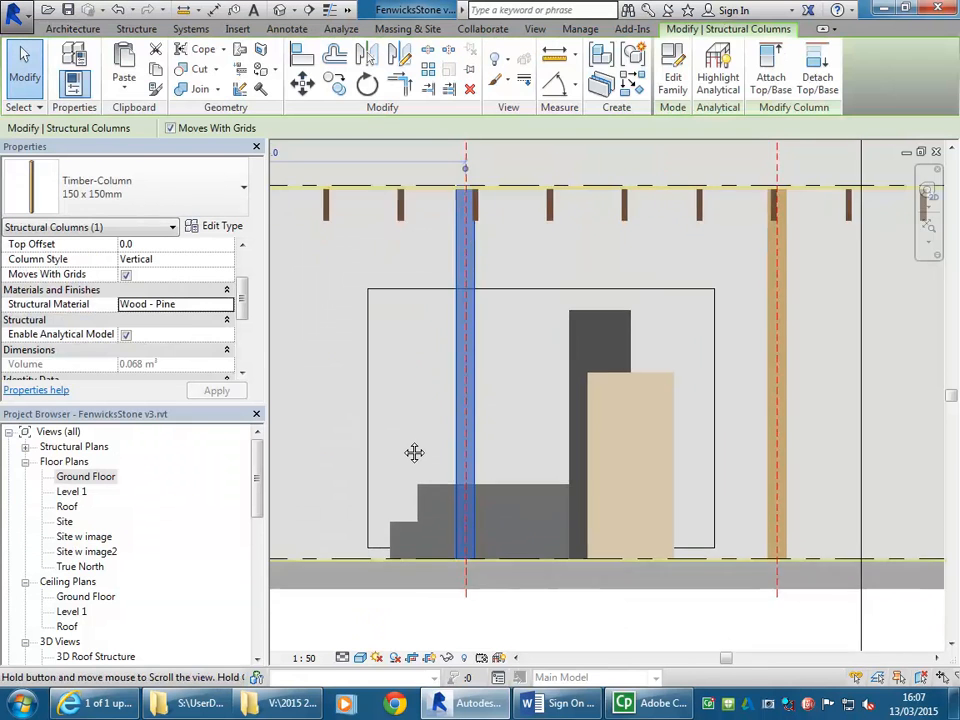
pyautogui.scroll(3, 425, 395)
pyautogui.scroll(-2, 380, 500)
pyautogui.click(361, 657)
pyautogui.click(381, 624)
pyautogui.press('Escape')
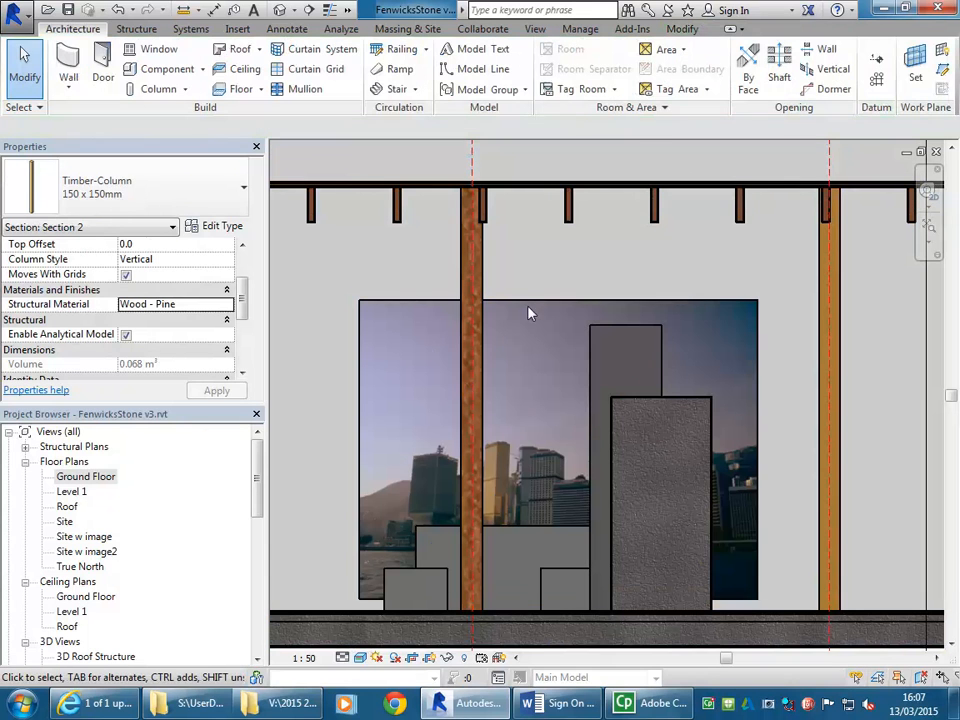
pyautogui.scroll(4, 480, 268)
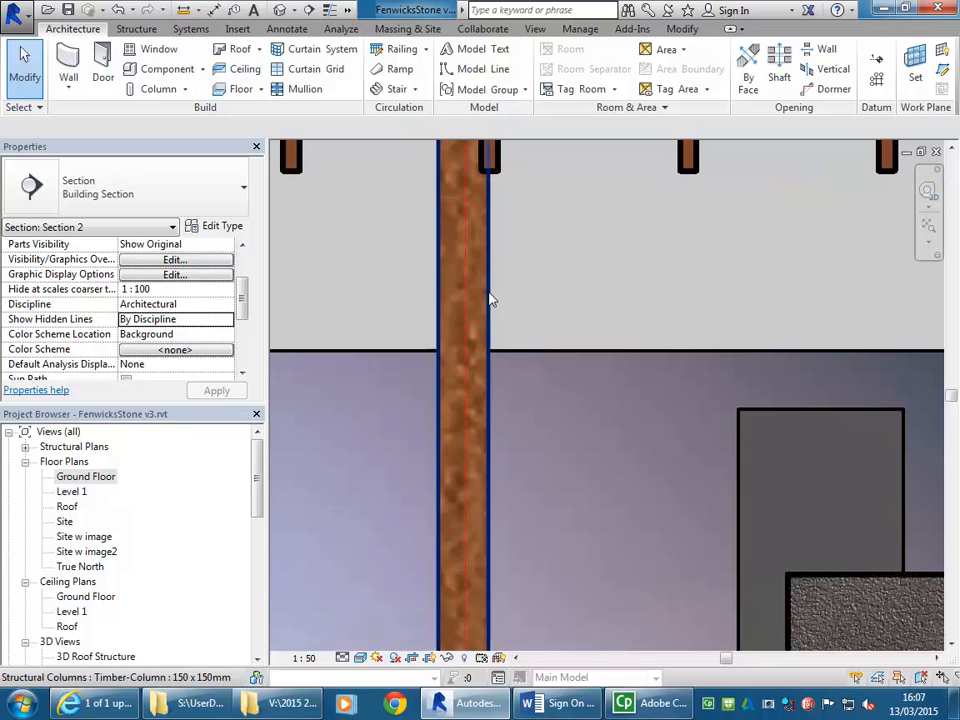
pyautogui.scroll(-3, 418, 401)
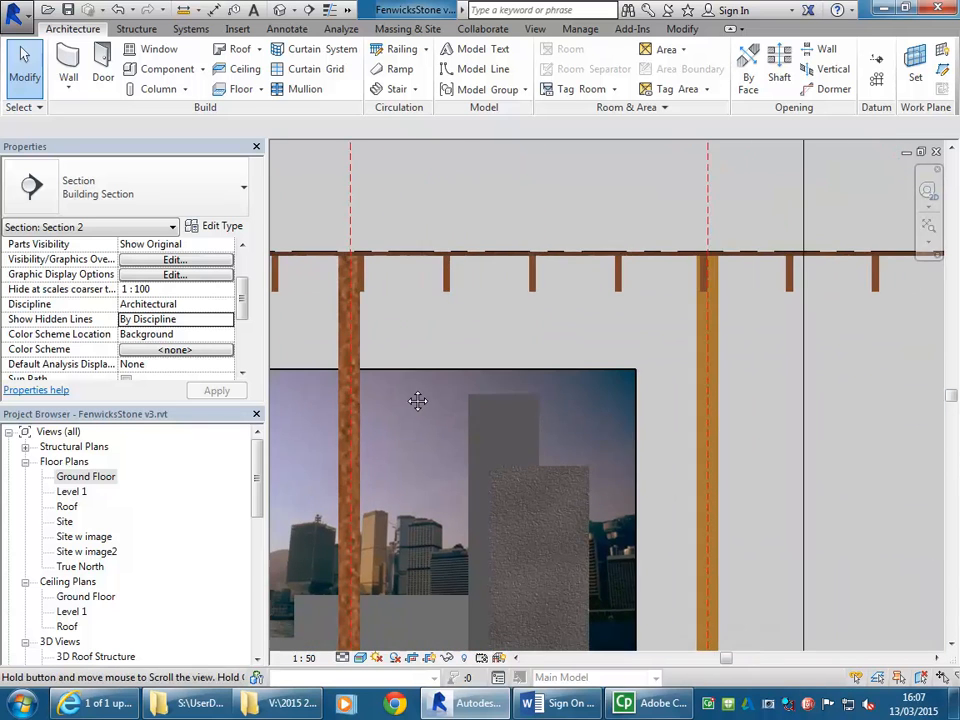
# - Check the type properties of the middle timber column for a material setting and leave them unchanged
pyautogui.scroll(-3, 782, 403)
pyautogui.moveTo(796, 418); pyautogui.dragTo(688, 416, button='middle')
pyautogui.scroll(1, 514, 369)
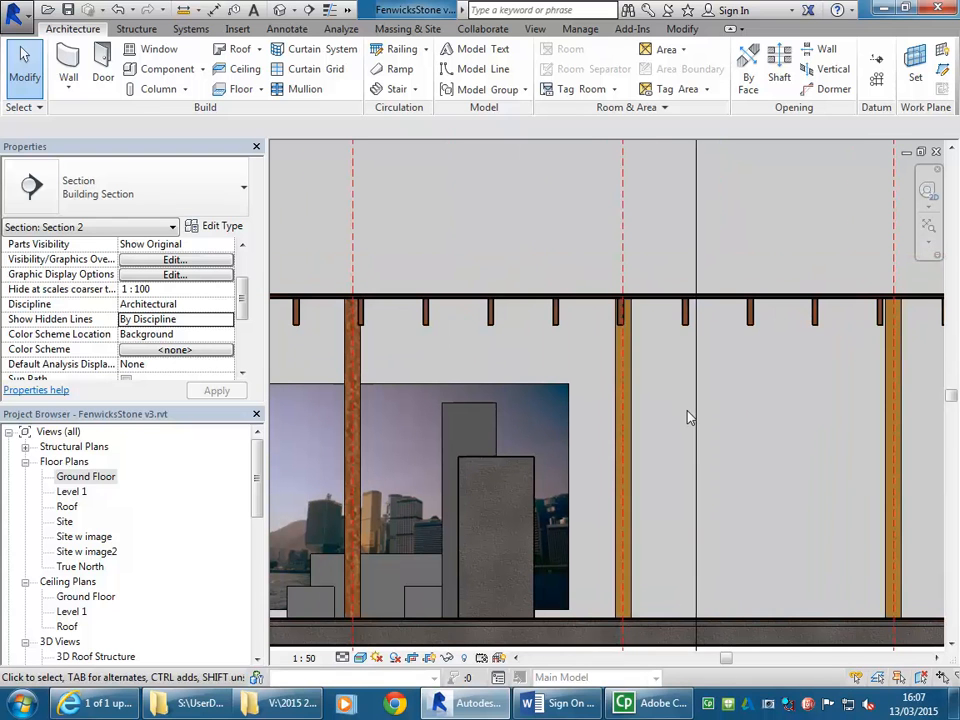
pyautogui.click(622, 420)
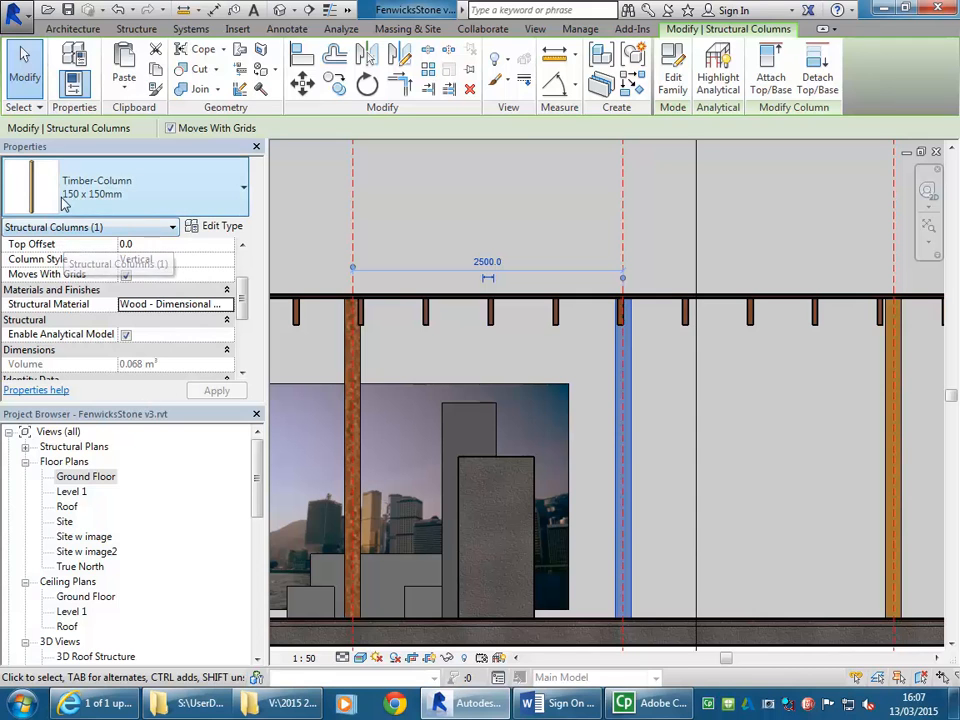
pyautogui.click(220, 227)
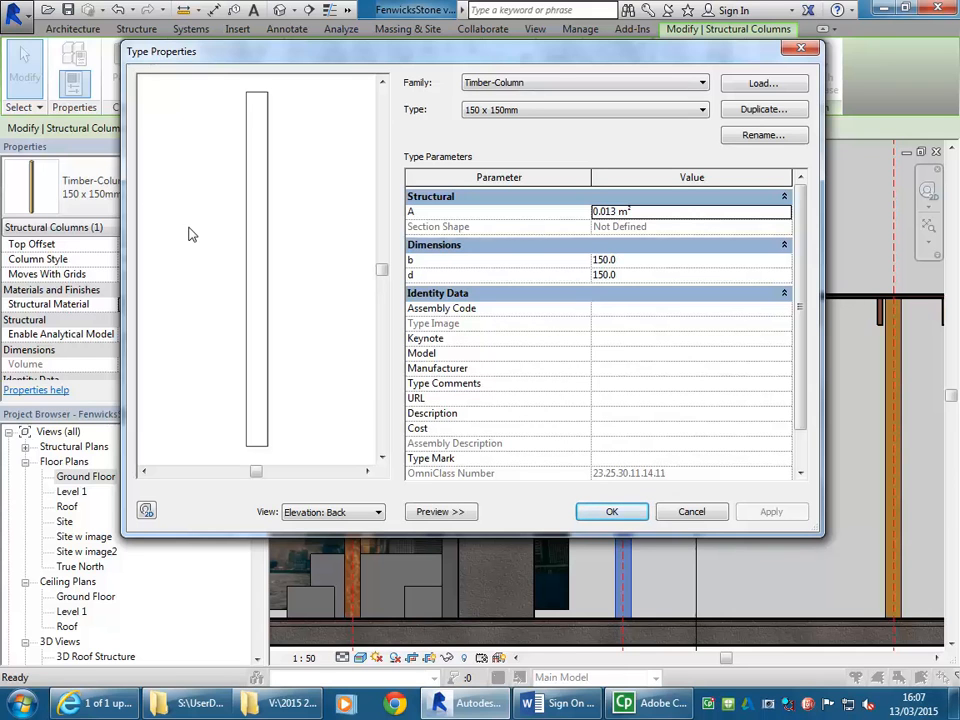
pyautogui.click(693, 513)
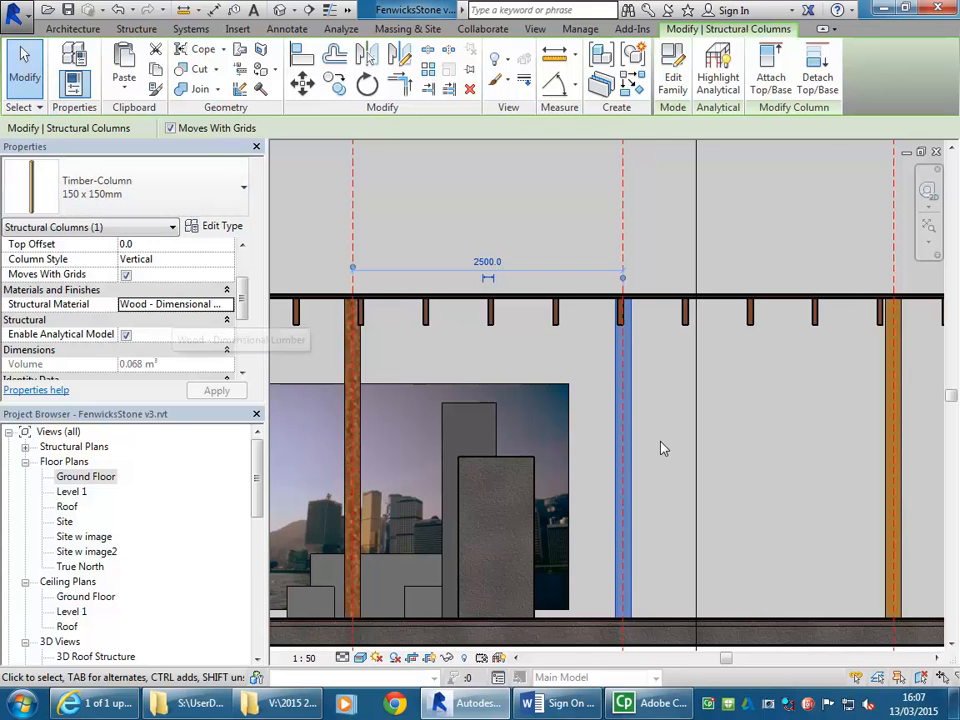
# - Assign Wood - Pine as the structural material of the middle and rightmost timber columns together
pyautogui.moveTo(661, 443); pyautogui.dragTo(598, 439, button='middle')
pyautogui.click(177, 305)
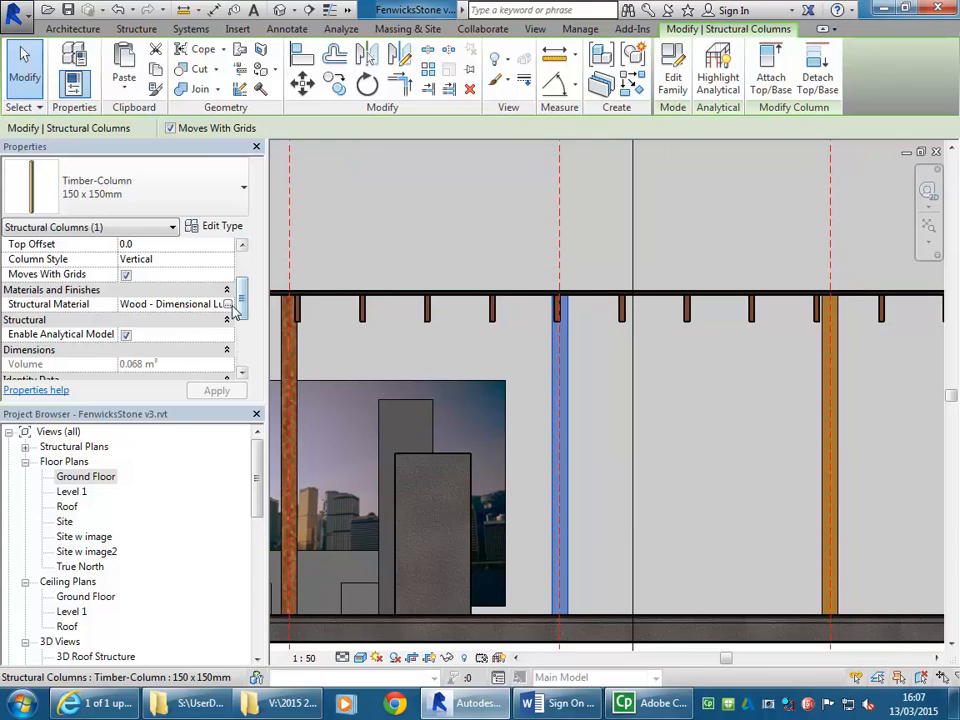
pyautogui.scroll(-2, 622, 400)
pyautogui.moveTo(630, 397); pyautogui.dragTo(560, 369, button='middle')
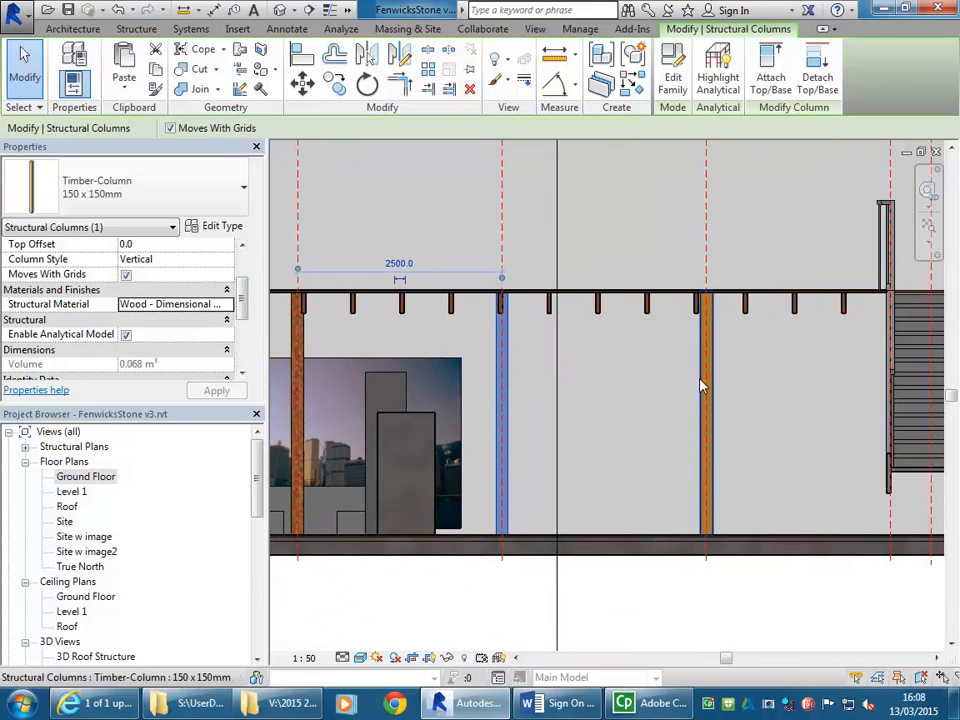
pyautogui.keyDown('ctrl'); pyautogui.click(701, 383); pyautogui.keyUp('ctrl')
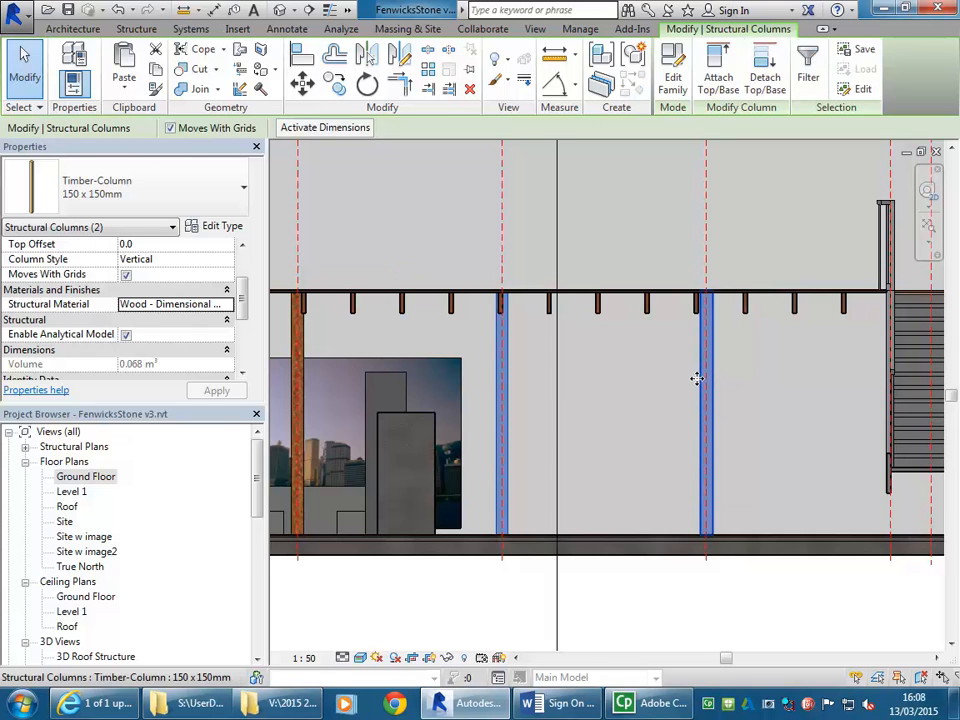
pyautogui.click(187, 304)
pyautogui.click(228, 305)
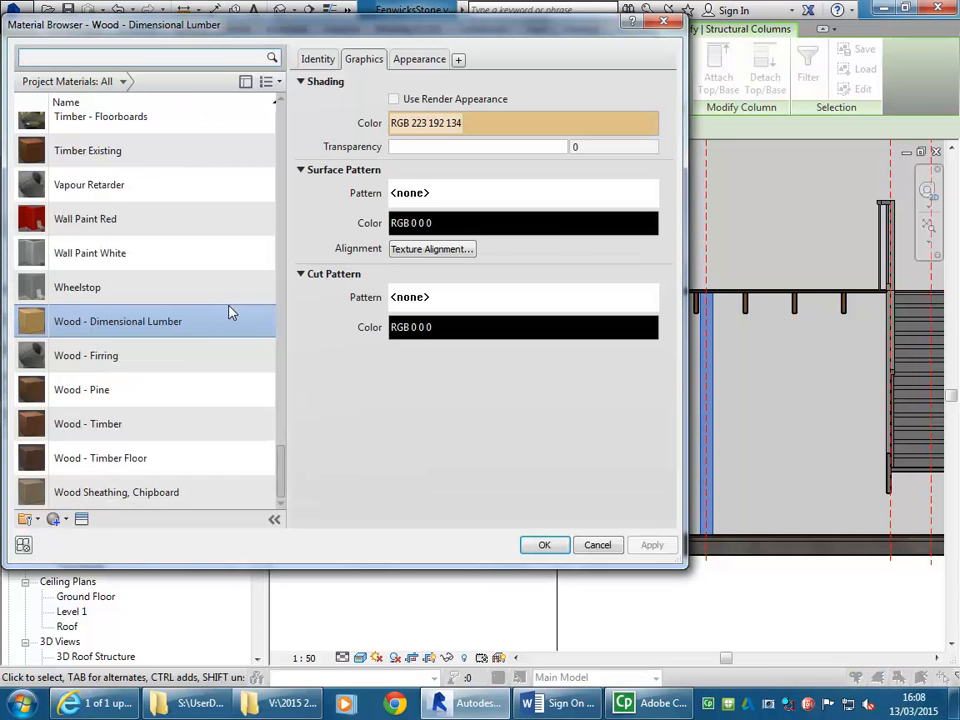
pyautogui.click(101, 393)
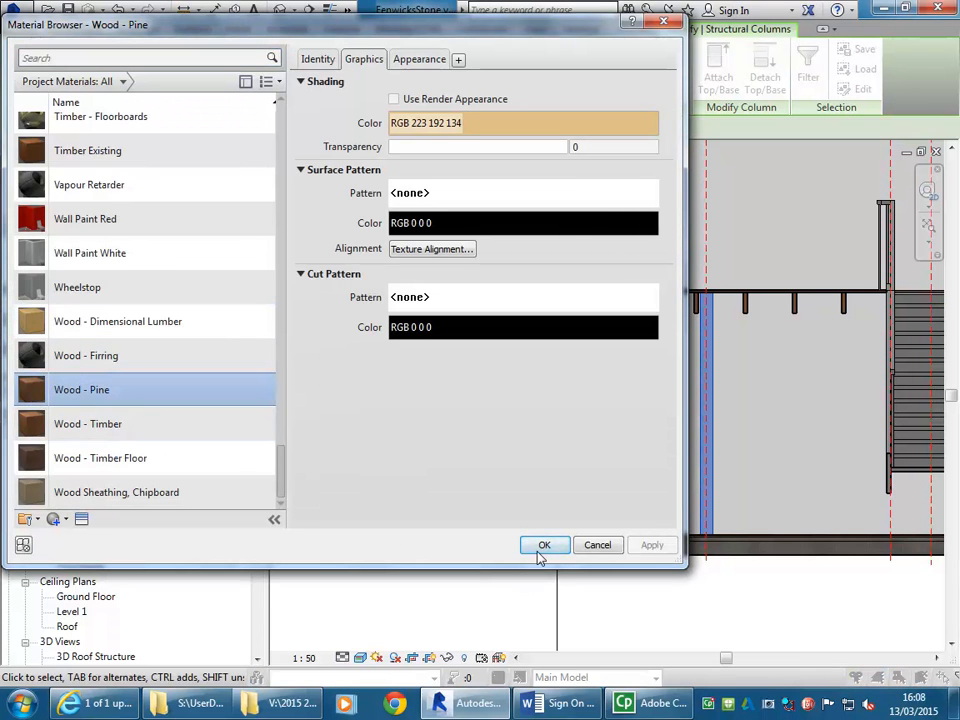
pyautogui.click(541, 548)
pyautogui.click(493, 621)
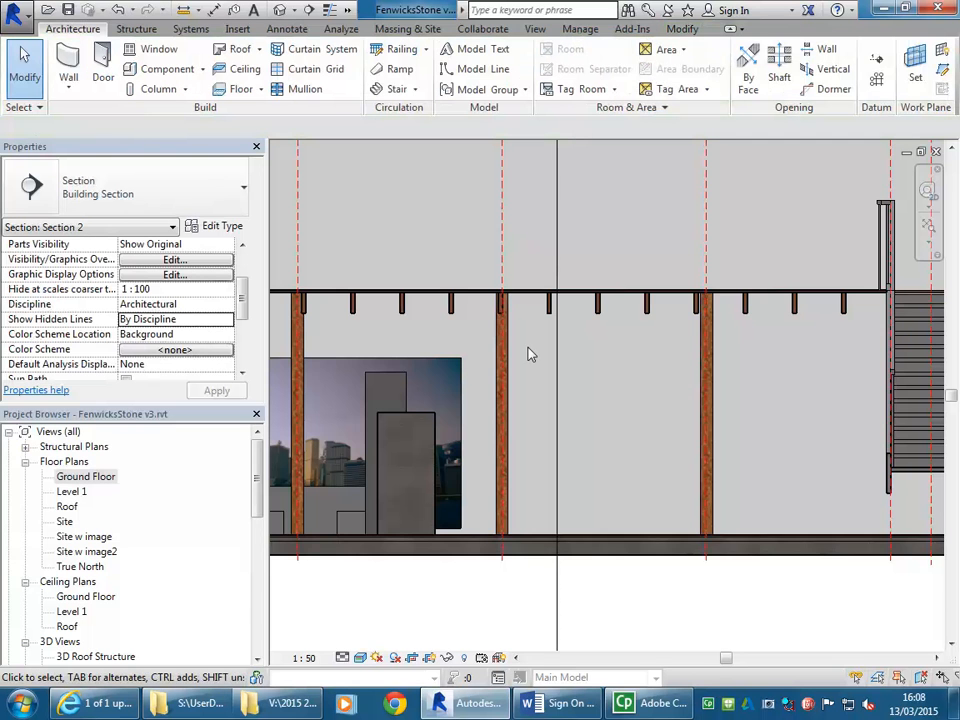
# - Examine the three timber columns in the section, plus the Adjustable Box and the casework beside the leftmost column
pyautogui.scroll(3, 508, 335)
pyautogui.scroll(-4, 506, 337)
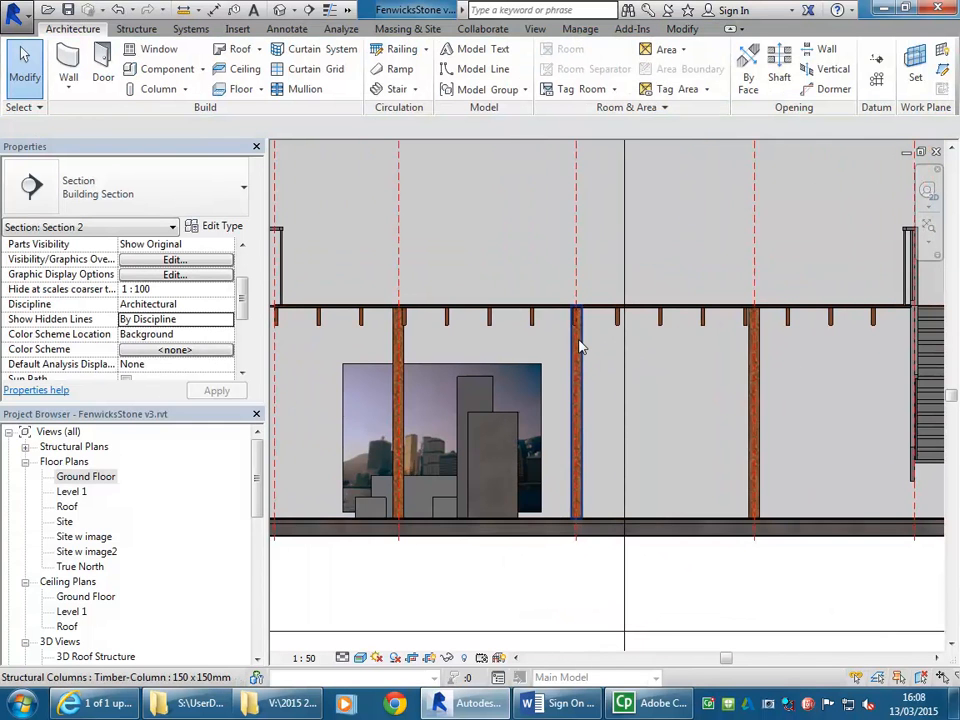
pyautogui.scroll(-2, 578, 346)
pyautogui.moveTo(574, 362); pyautogui.dragTo(581, 388, button='middle')
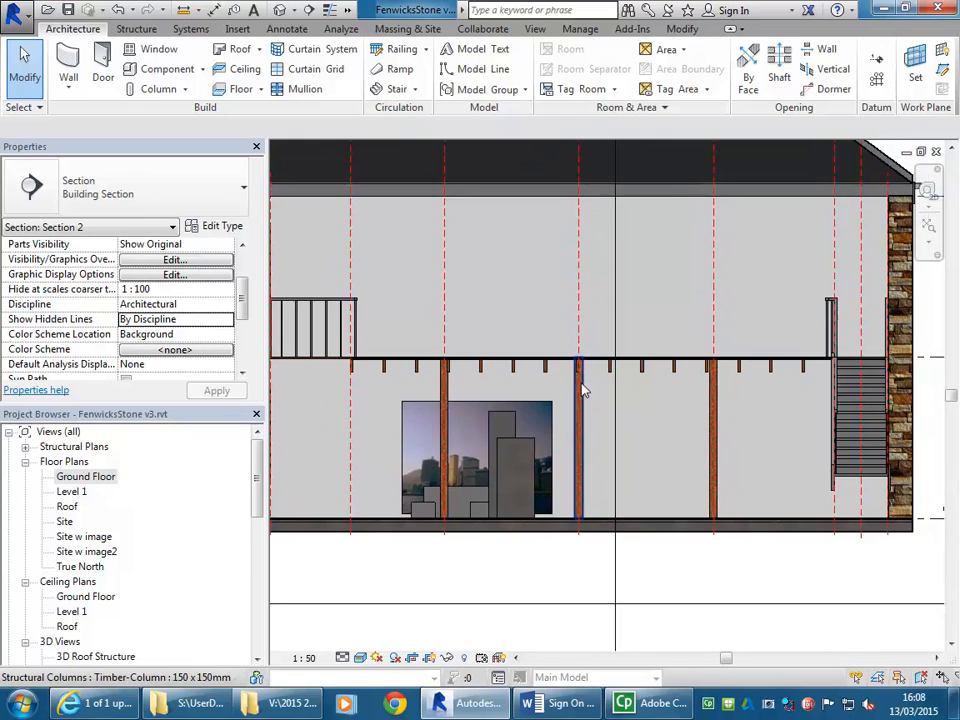
pyautogui.scroll(5, 425, 475)
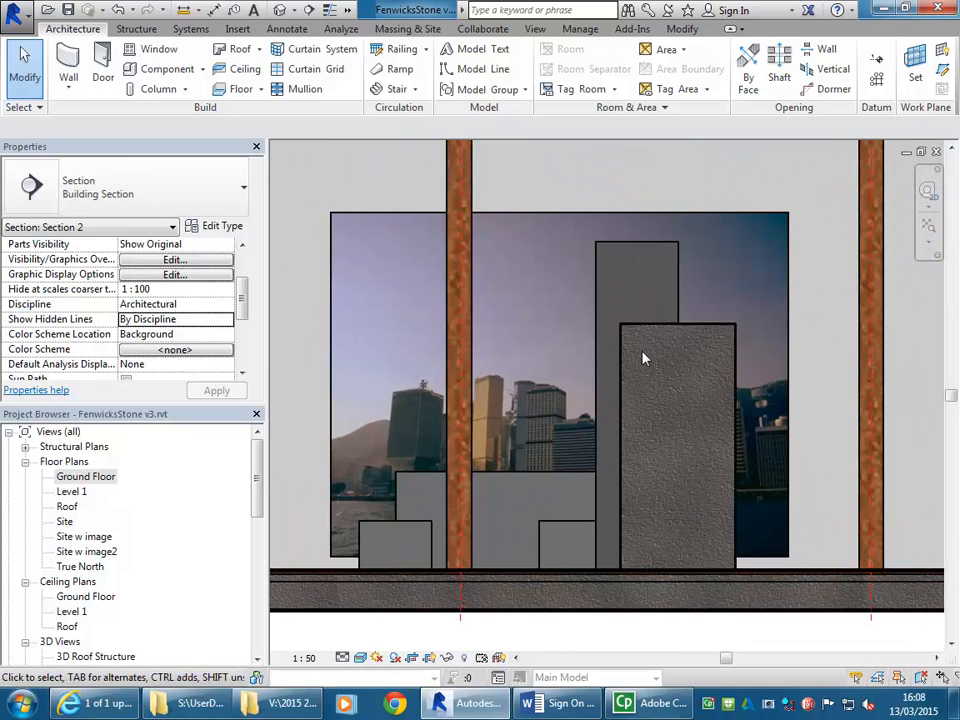
pyautogui.click(660, 331)
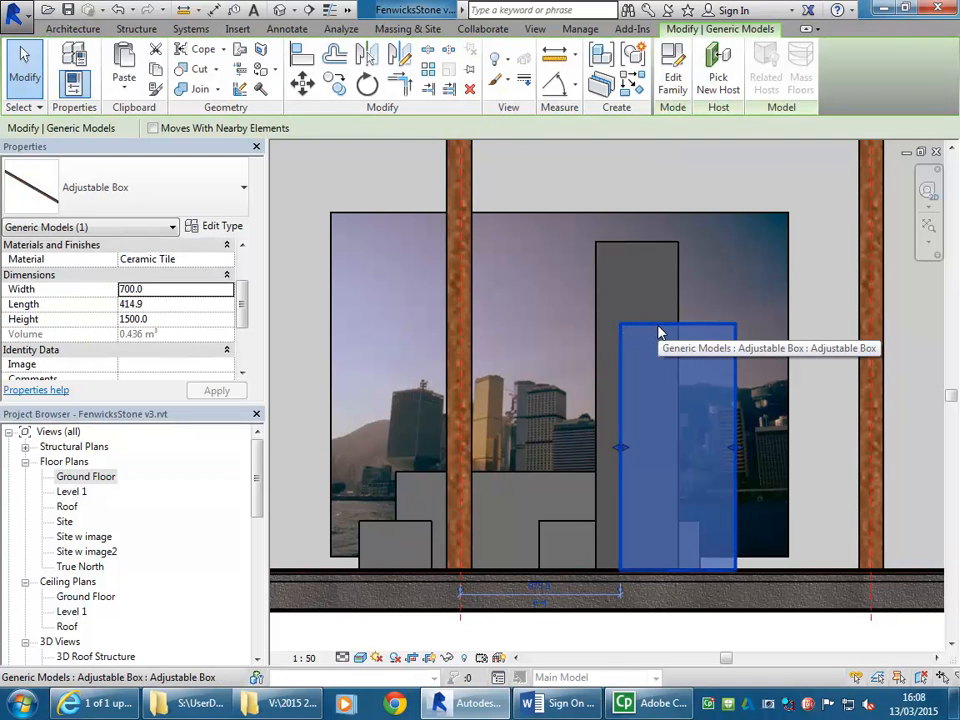
pyautogui.press('Escape')
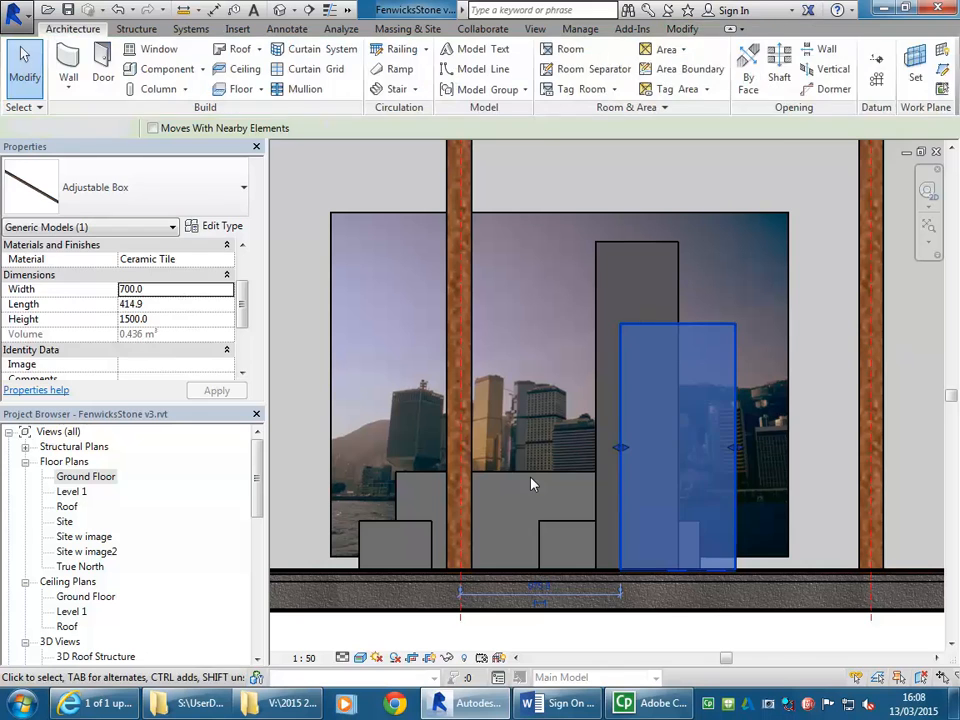
pyautogui.click(531, 480)
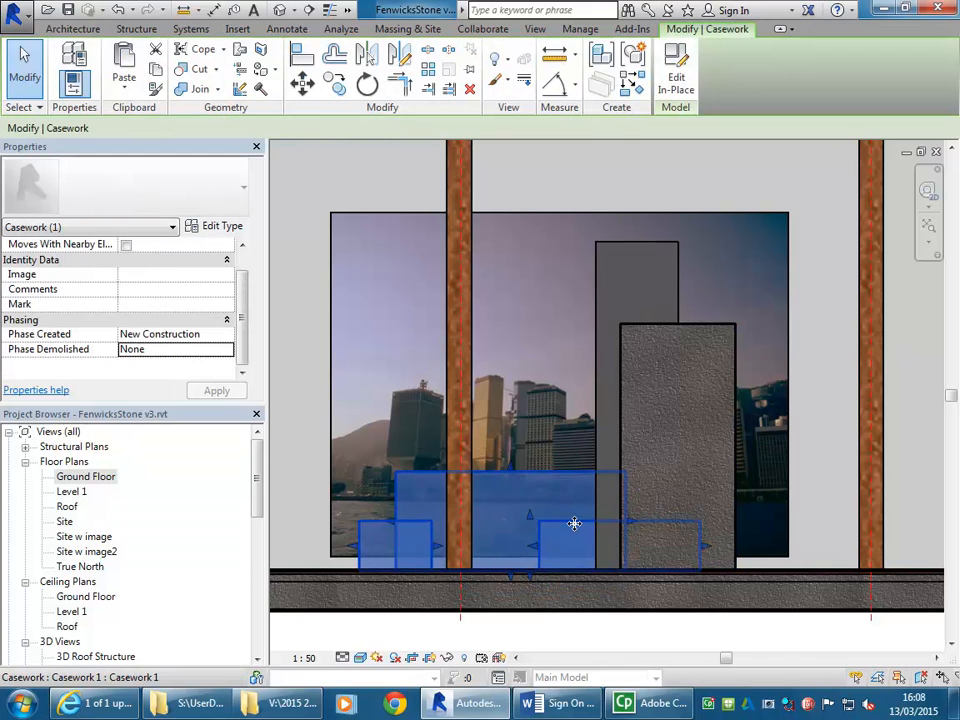
pyautogui.scroll(4, 565, 521)
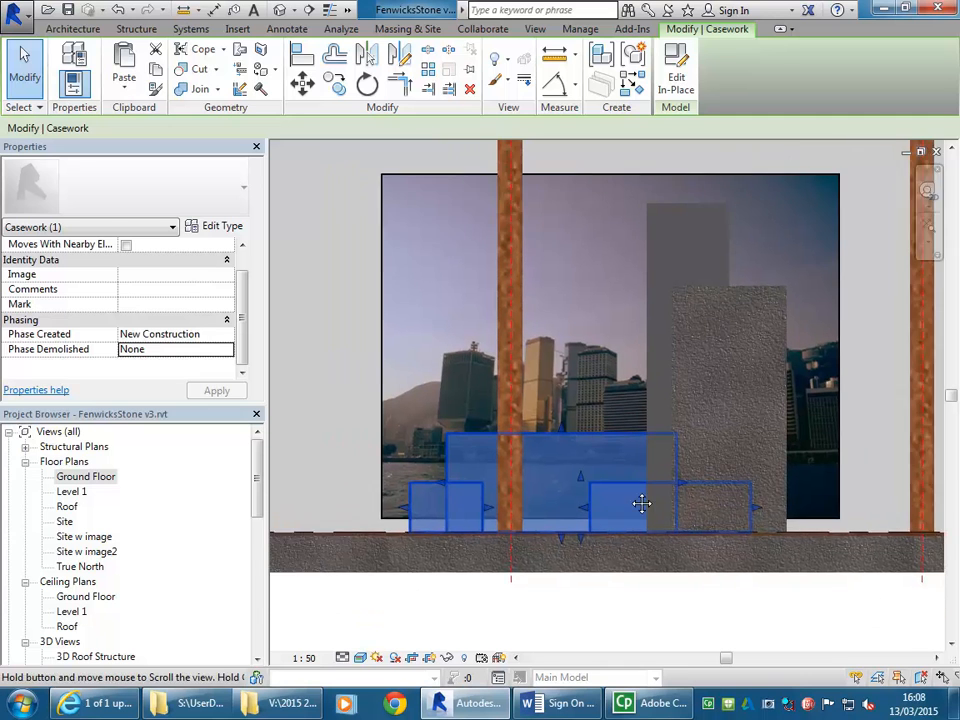
pyautogui.press('Escape')
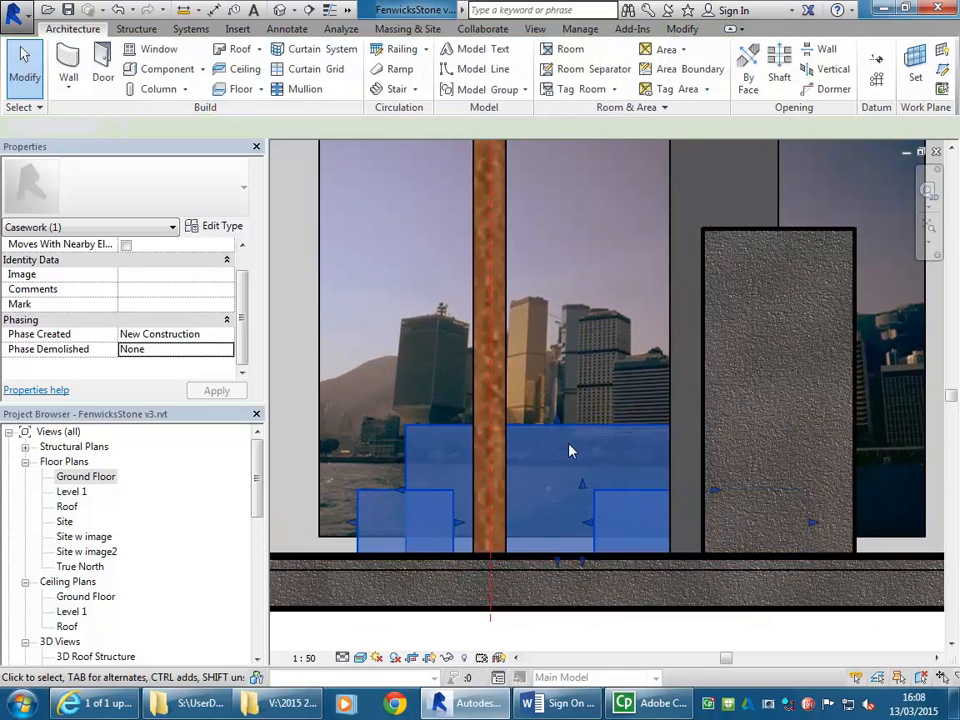
# - Check the casework's type and instance properties for a material setting and leave them as they are
pyautogui.click(202, 69)
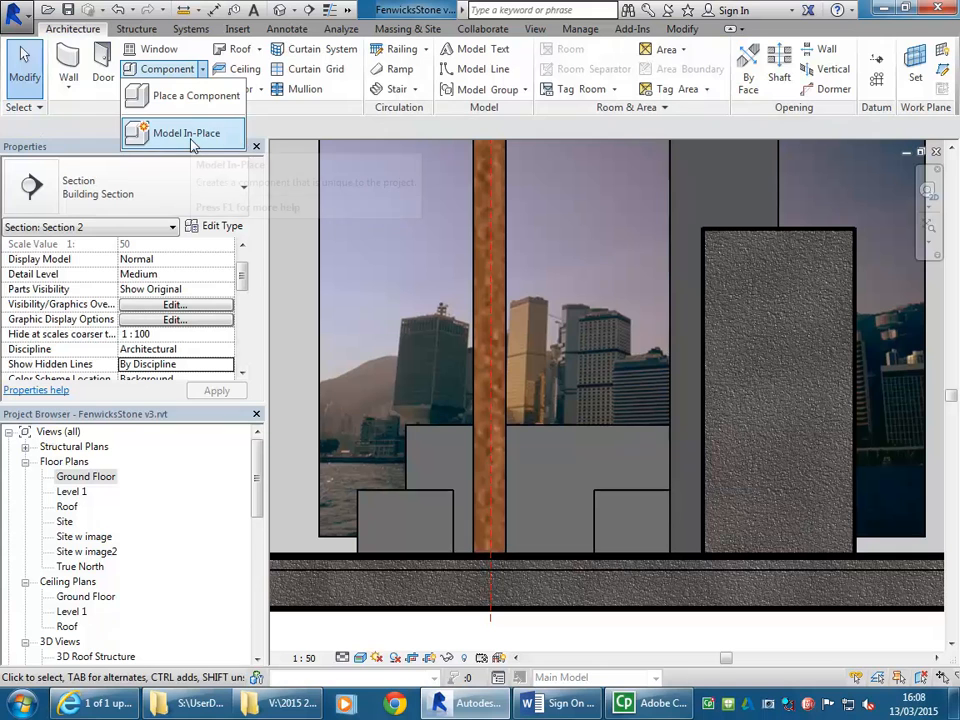
pyautogui.click(583, 446)
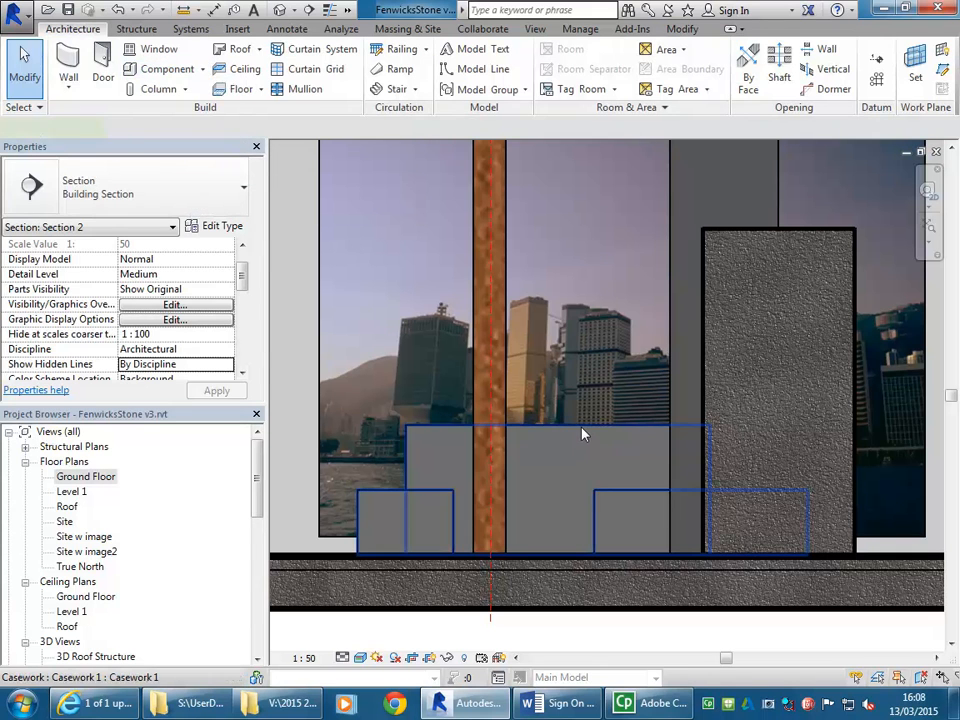
pyautogui.click(583, 436)
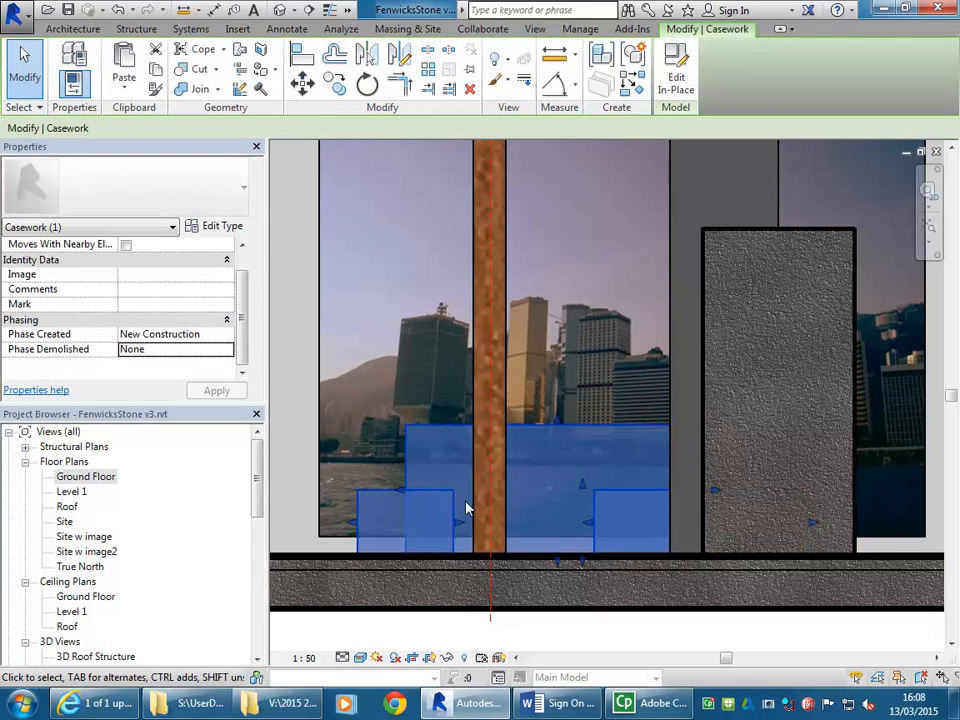
pyautogui.scroll(2, 579, 439)
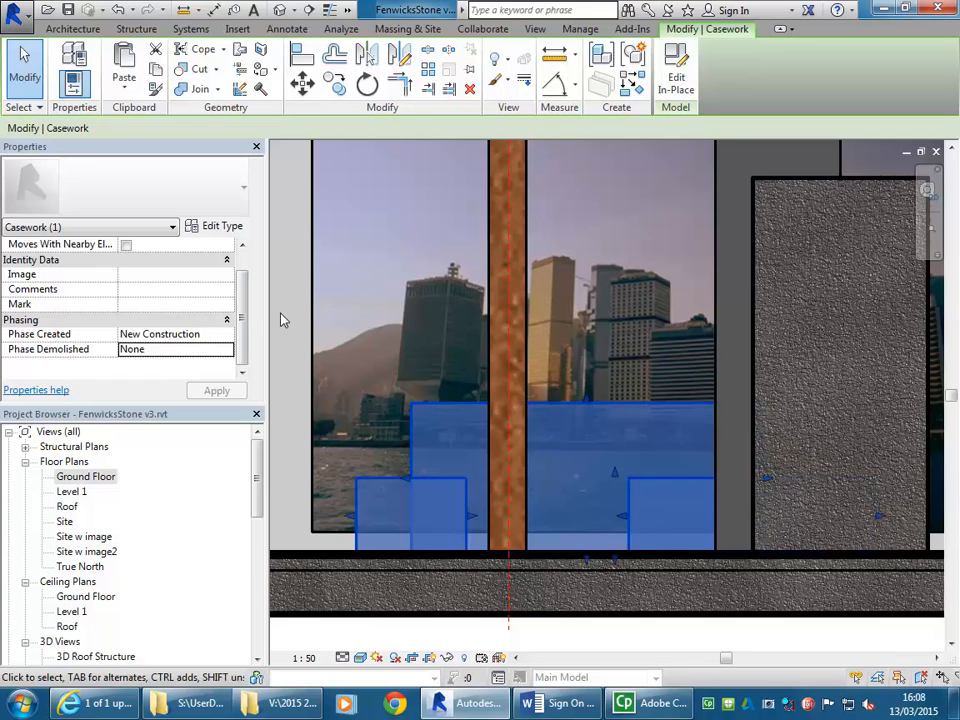
pyautogui.click(221, 229)
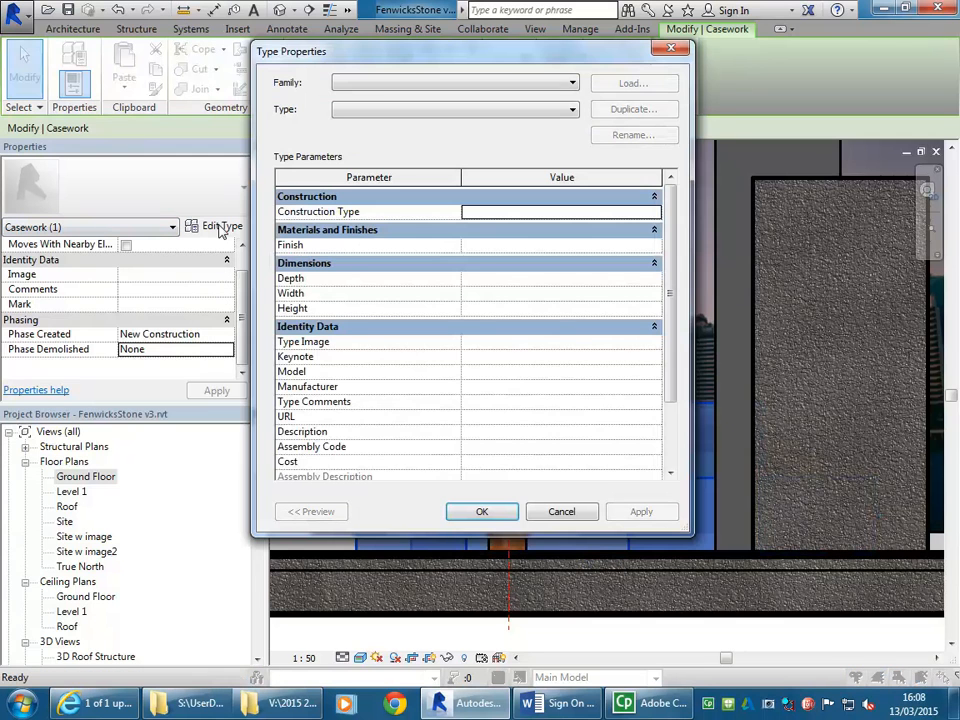
pyautogui.moveTo(669, 281)
pyautogui.mouseDown()
pyautogui.moveTo(670, 297)
pyautogui.moveTo(676, 259)
pyautogui.mouseUp()
pyautogui.click(560, 511)
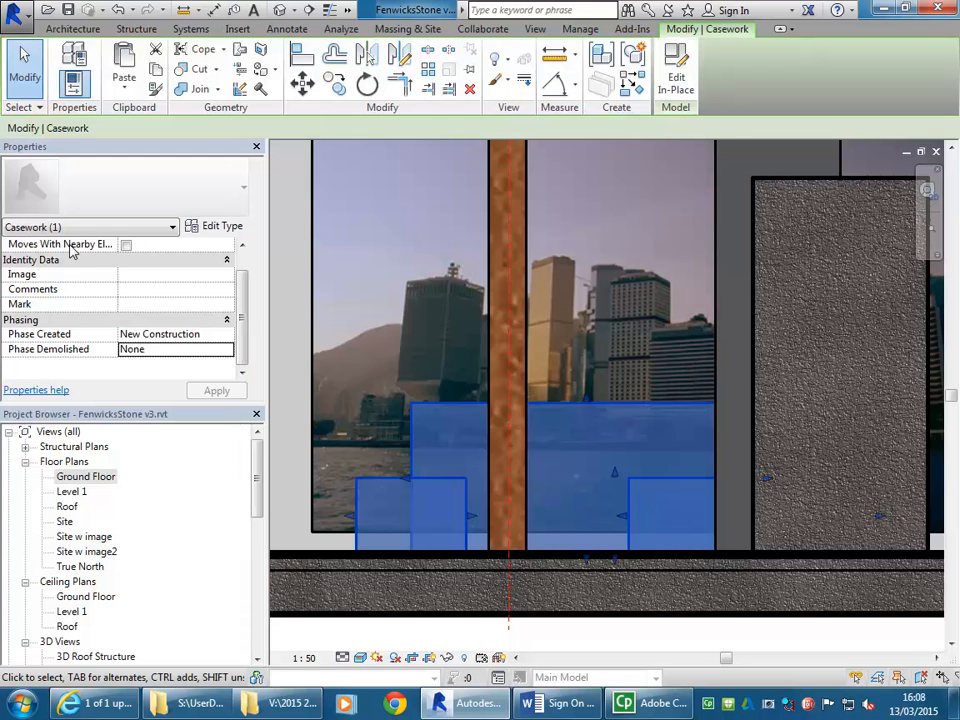
pyautogui.moveTo(242, 317)
pyautogui.mouseDown()
pyautogui.moveTo(245, 259)
pyautogui.moveTo(243, 319)
pyautogui.mouseUp()
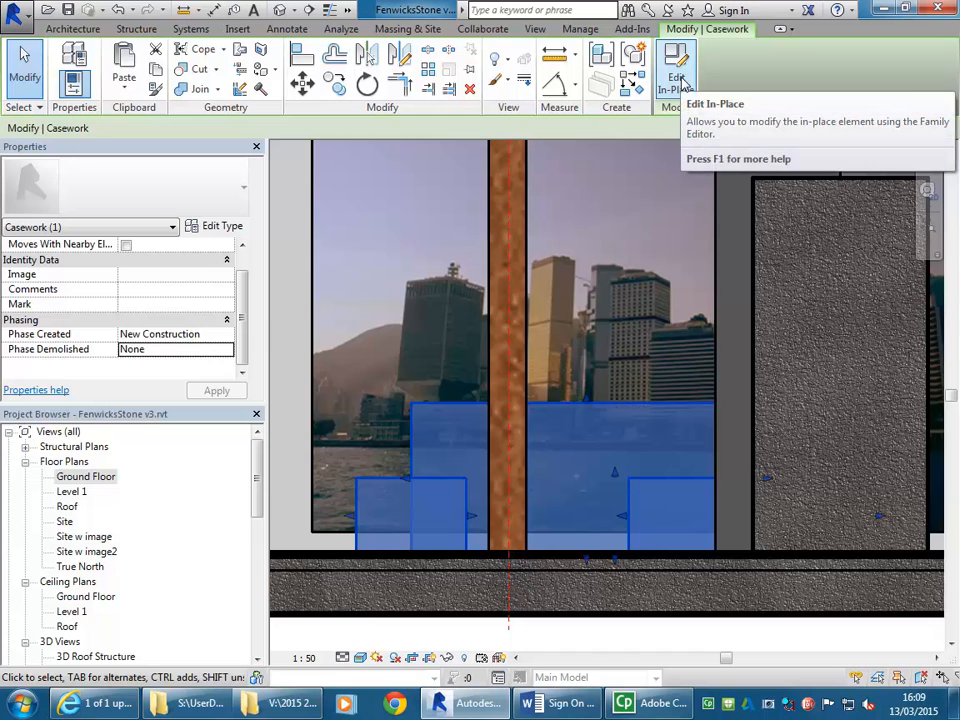
# - Open the casework for in-place editing and assign the Parking Stripe material to its taller extrusion
pyautogui.click(681, 82)
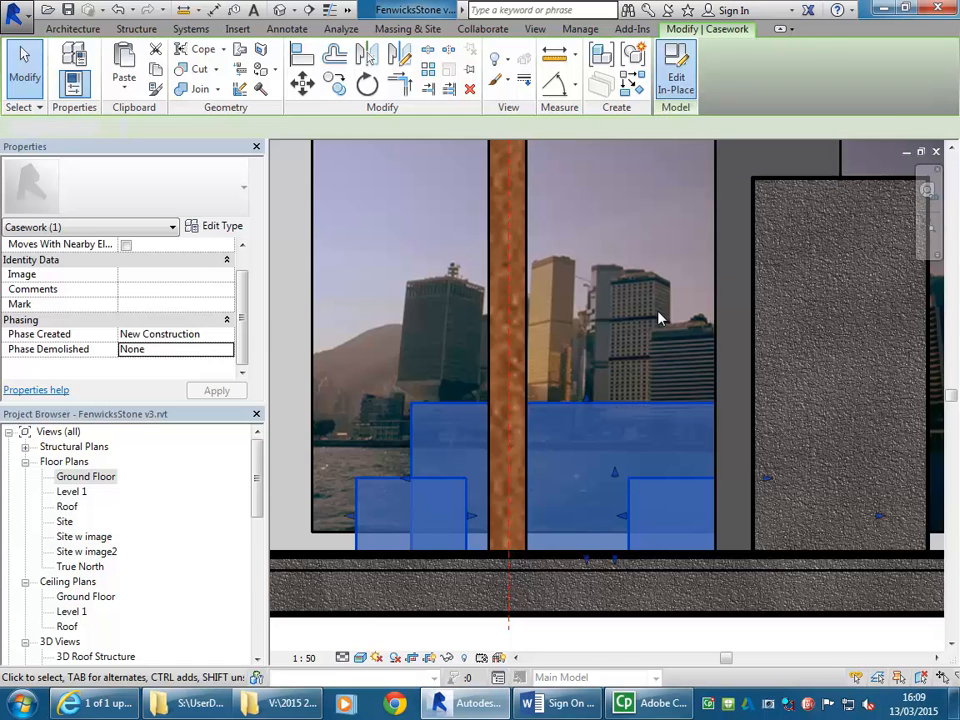
pyautogui.click(603, 413)
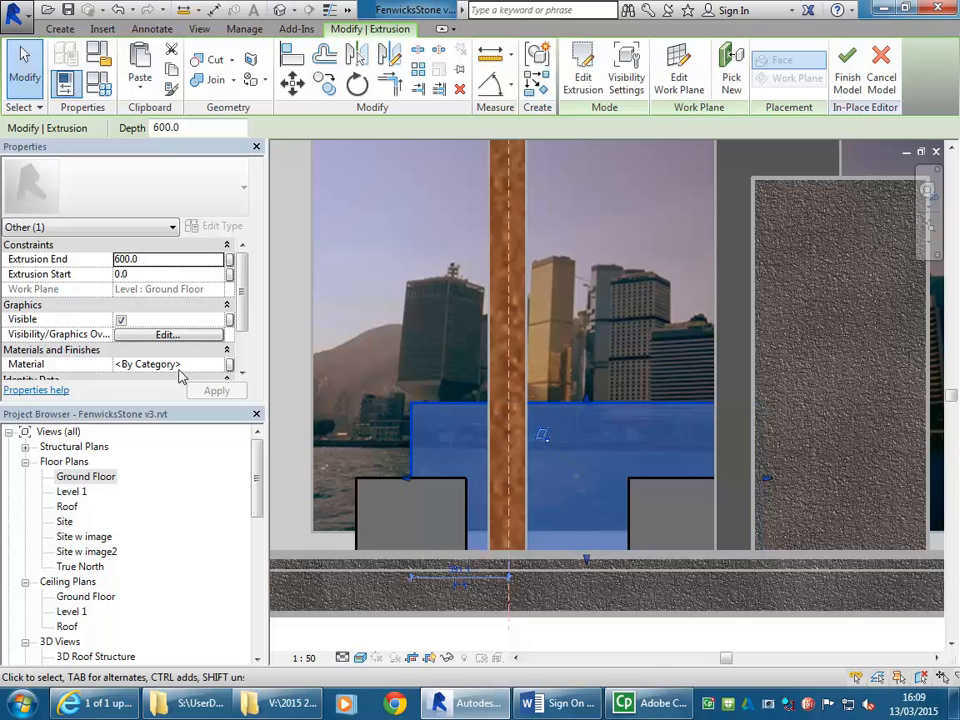
pyautogui.click(210, 365)
pyautogui.click(218, 366)
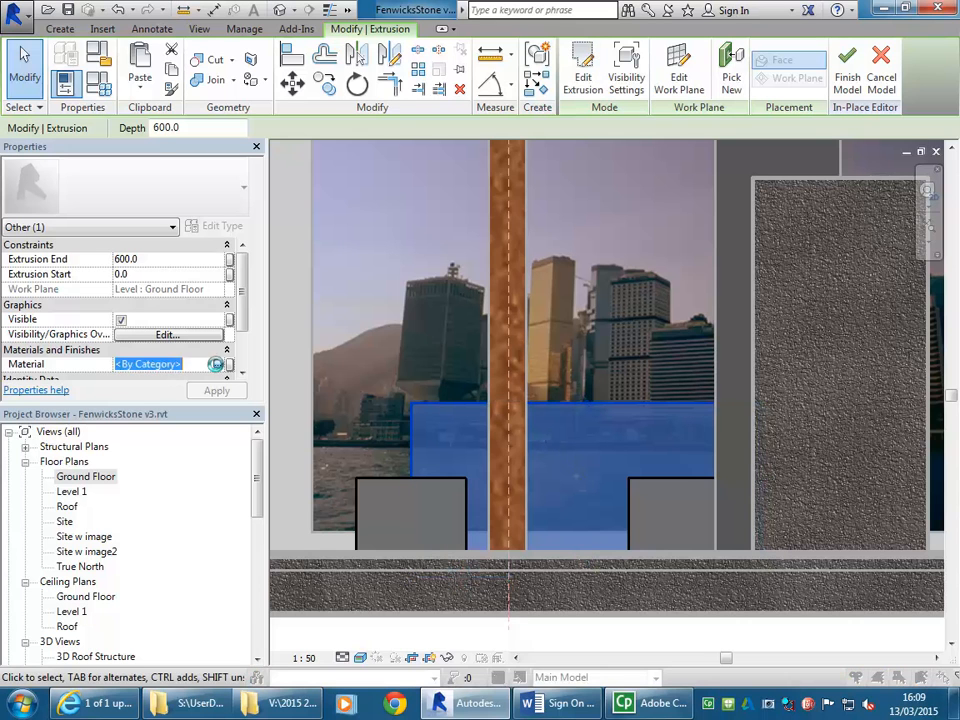
pyautogui.moveTo(283, 470); pyautogui.dragTo(276, 338)
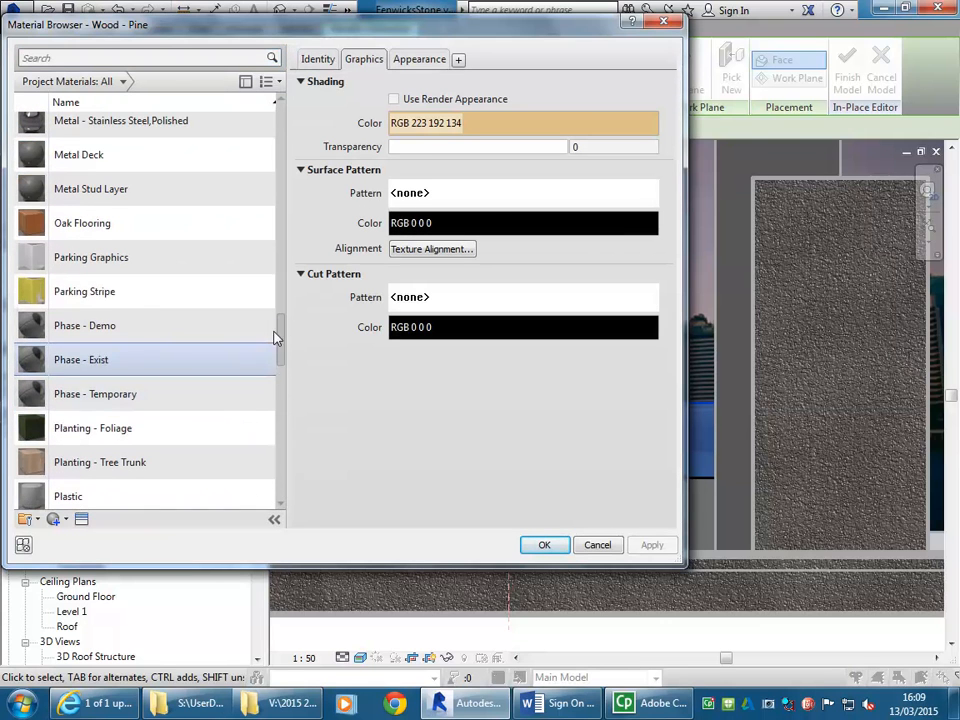
pyautogui.click(84, 291)
pyautogui.click(544, 545)
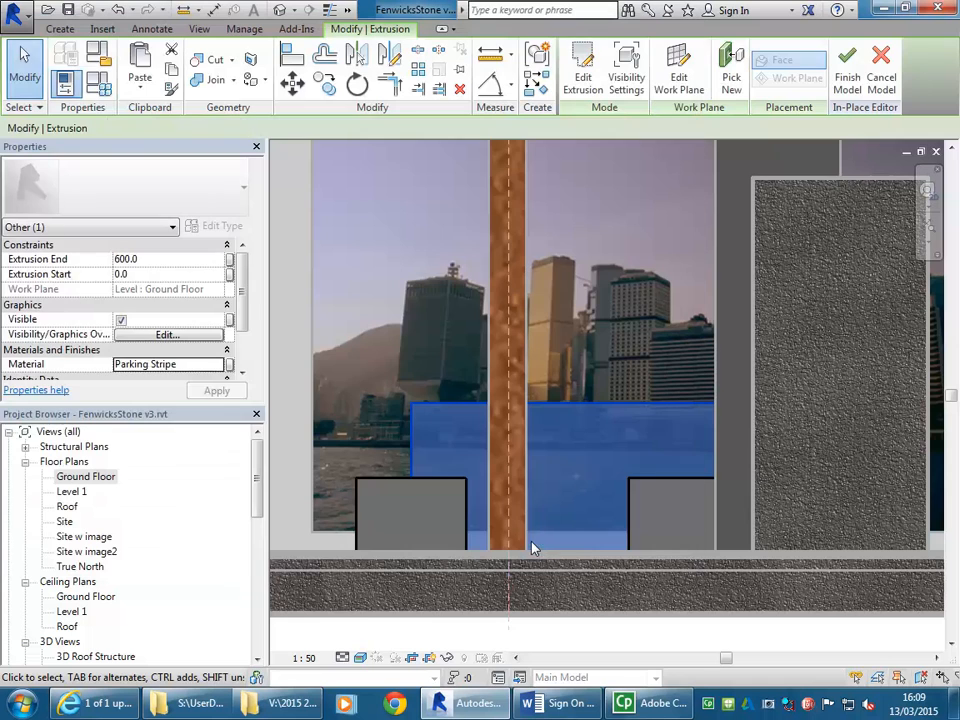
pyautogui.click(600, 560)
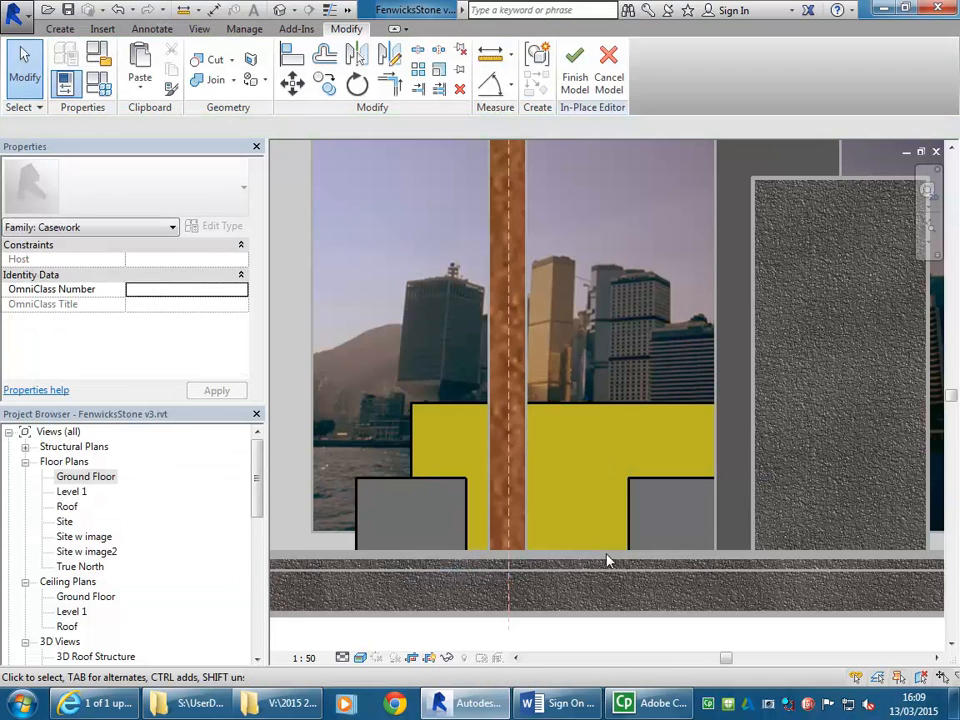
# - Assign the Carpet material to the lower extrusion with the two side blocks of the casework
pyautogui.click(632, 495)
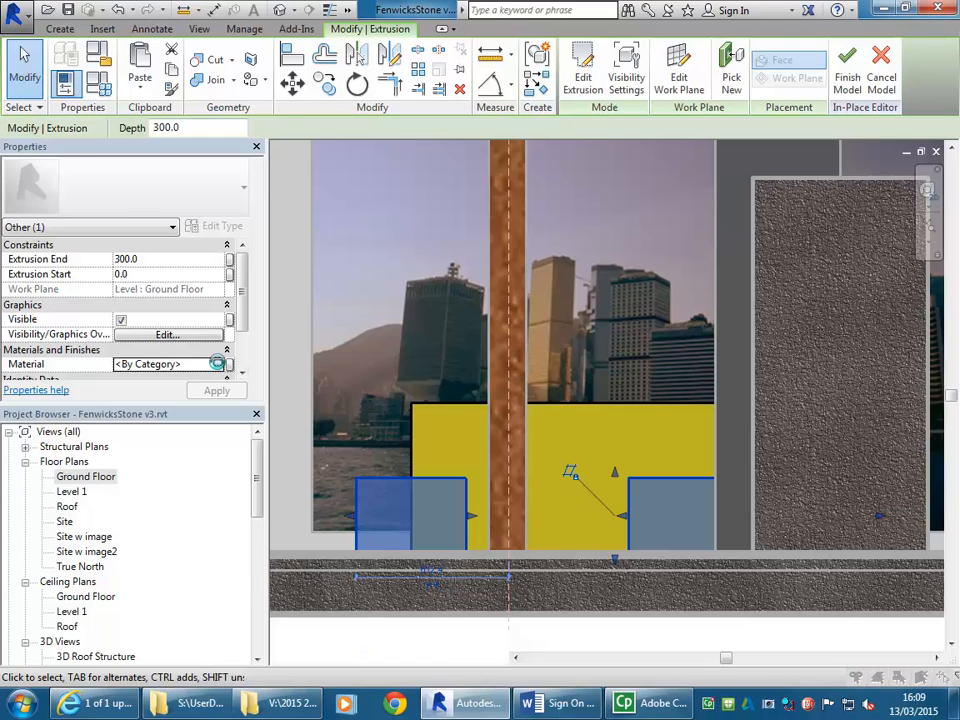
pyautogui.click(222, 366)
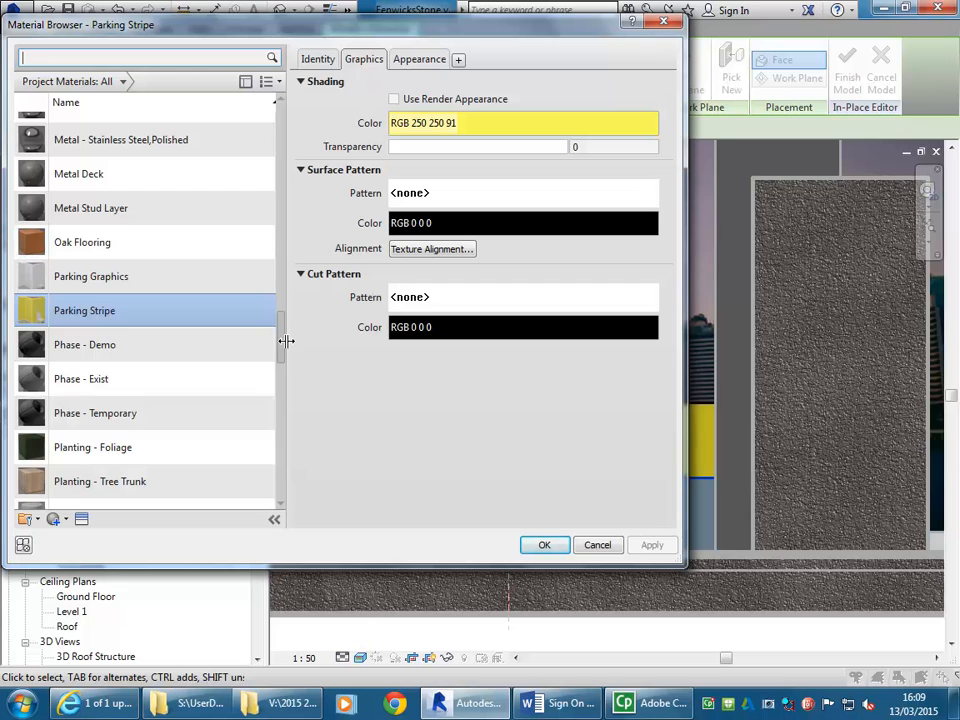
pyautogui.moveTo(281, 330); pyautogui.dragTo(281, 135)
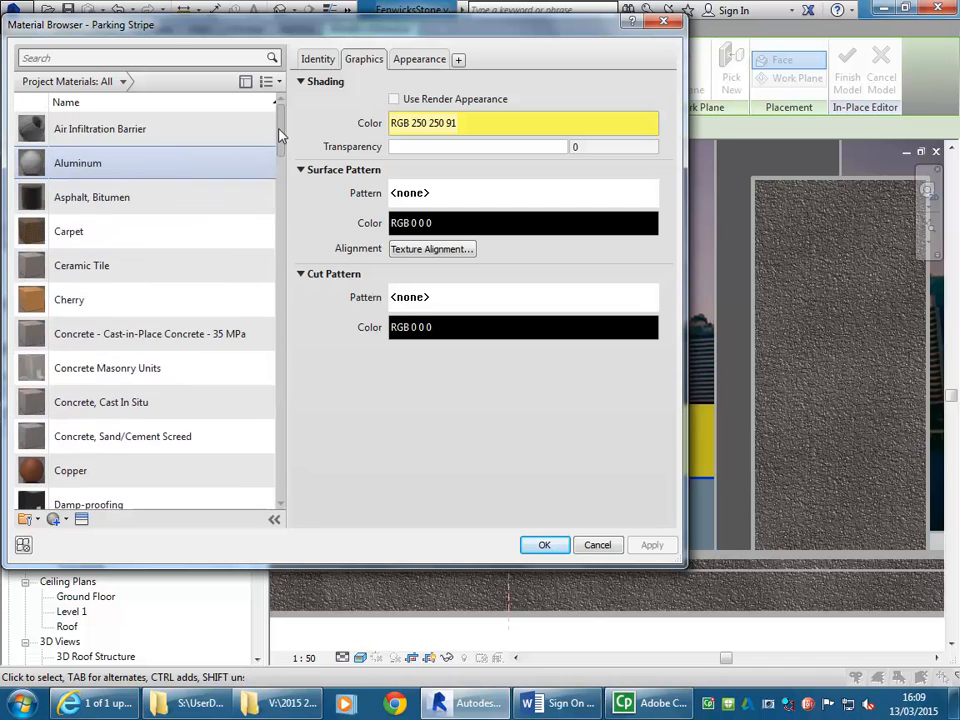
pyautogui.click(90, 231)
pyautogui.click(545, 545)
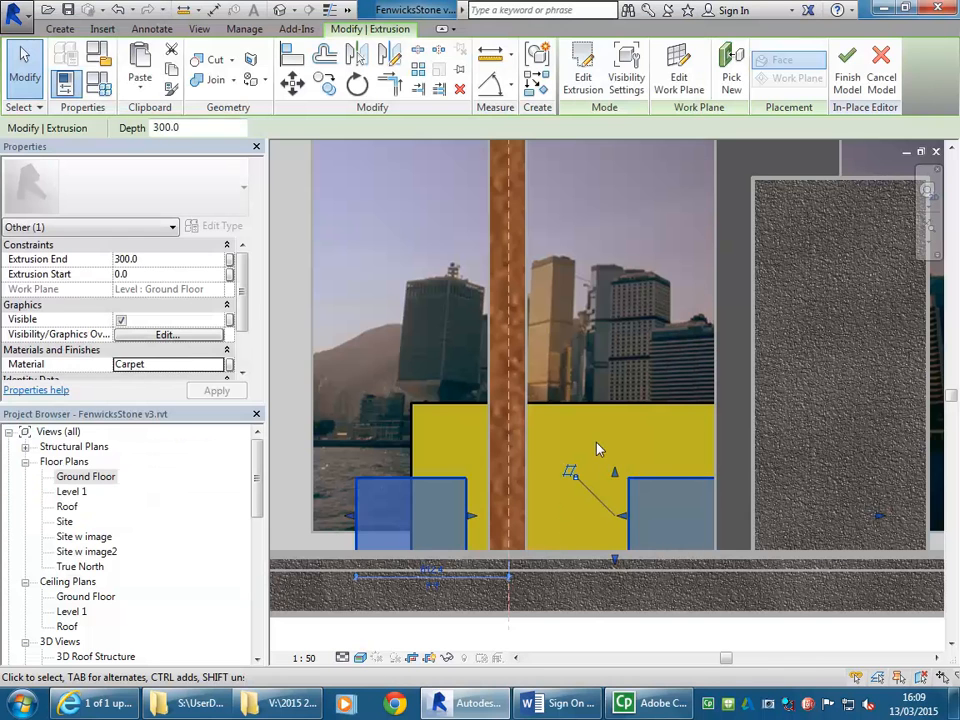
pyautogui.press('Escape')
# - Finish the in-place casework model and check its materials in the section view
pyautogui.scroll(-3, 551, 448)
pyautogui.moveTo(551, 448); pyautogui.dragTo(555, 459, button='middle')
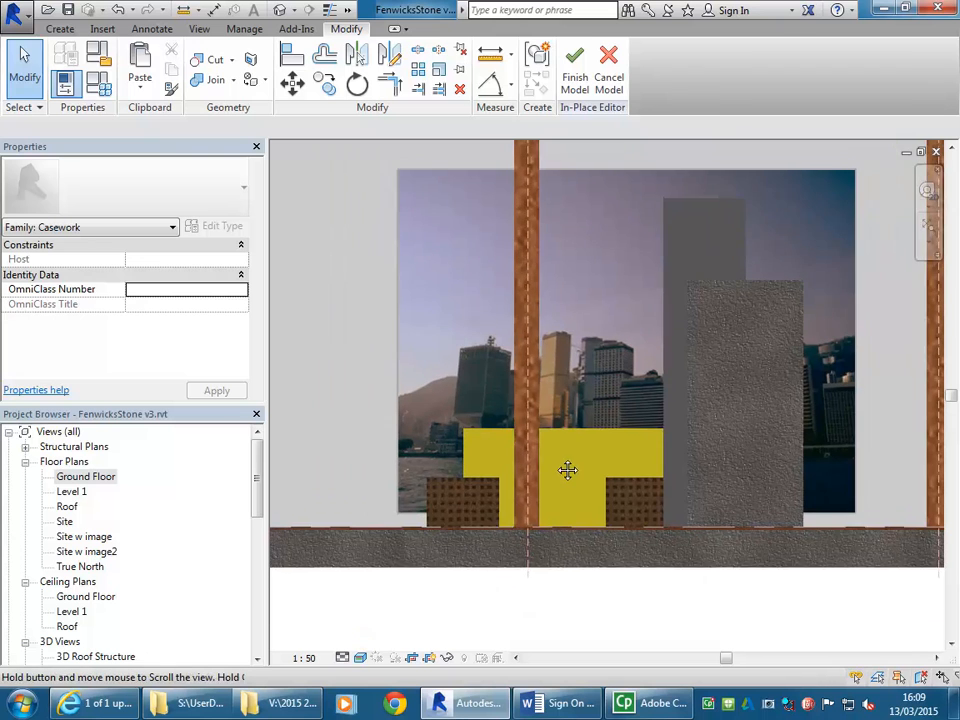
pyautogui.scroll(1, 555, 459)
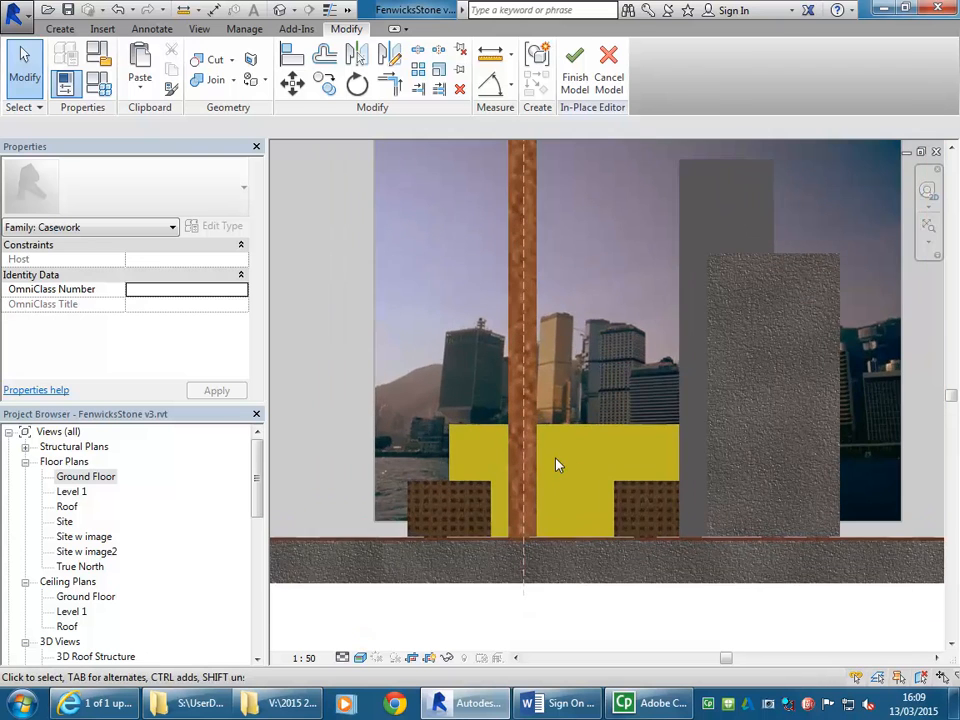
pyautogui.click(575, 68)
pyautogui.click(640, 490)
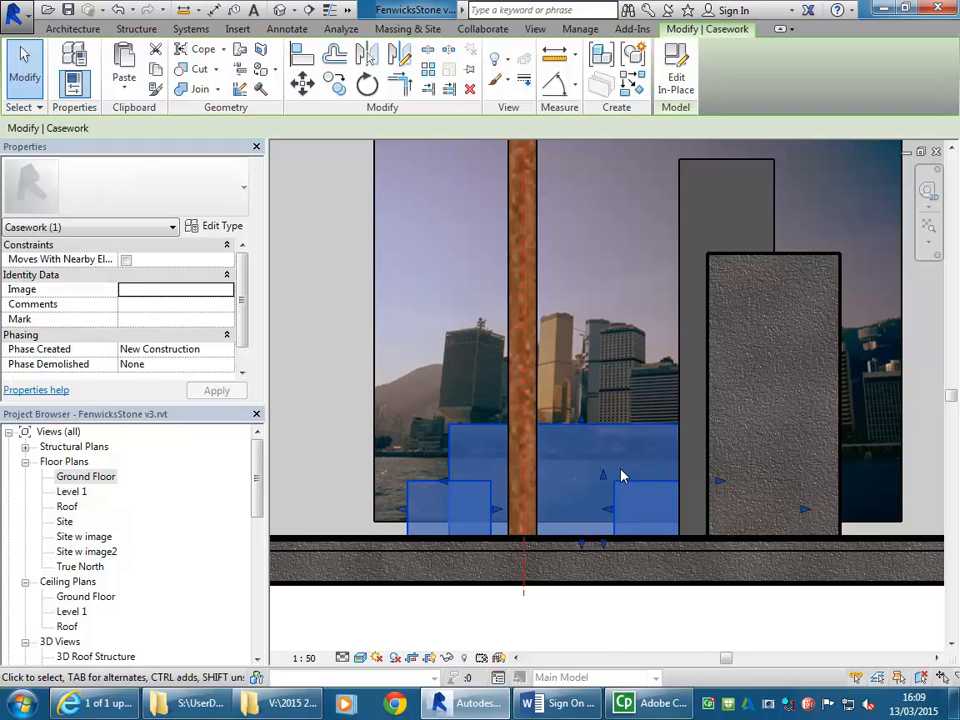
pyautogui.press('Escape')
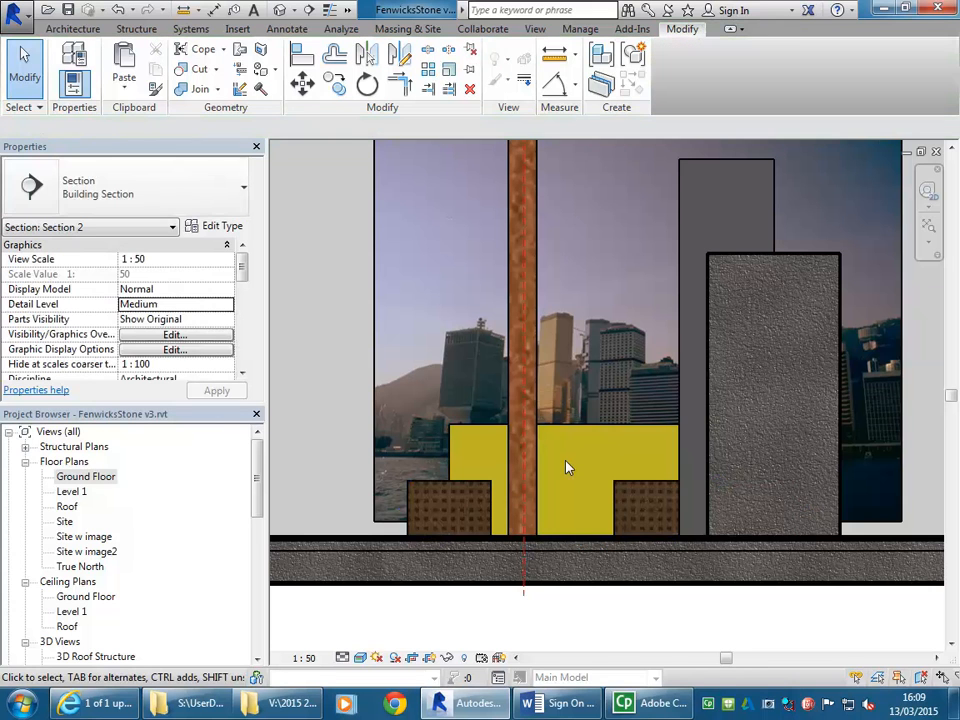
# - Reopen the casework for in-place editing, review the taller extrusion's material setting and finish the model without changes
pyautogui.scroll(2, 566, 467)
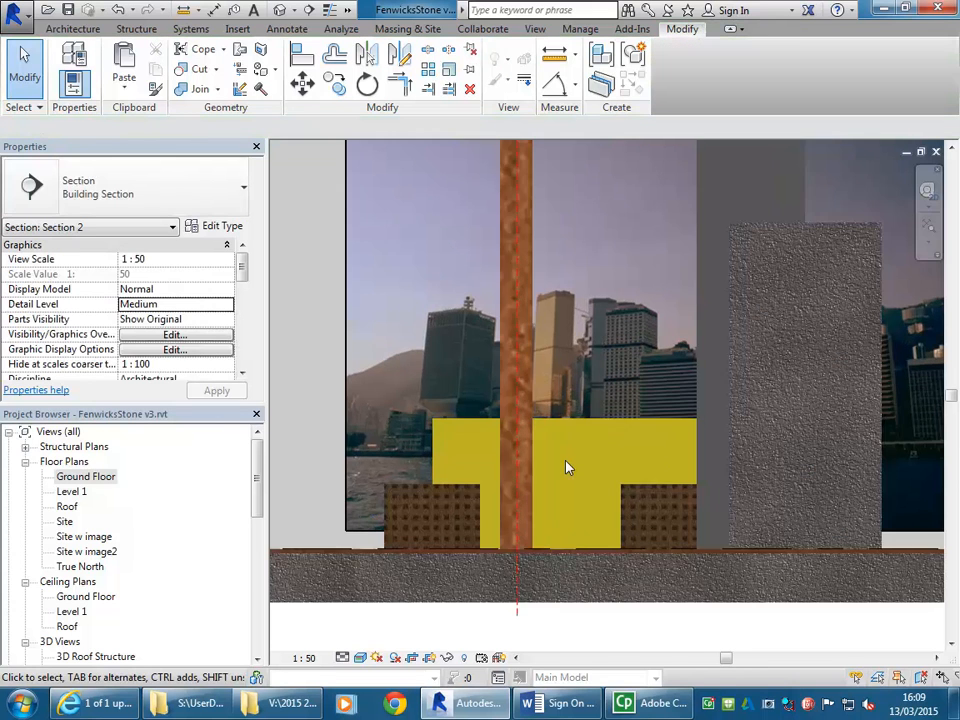
pyautogui.click(605, 425)
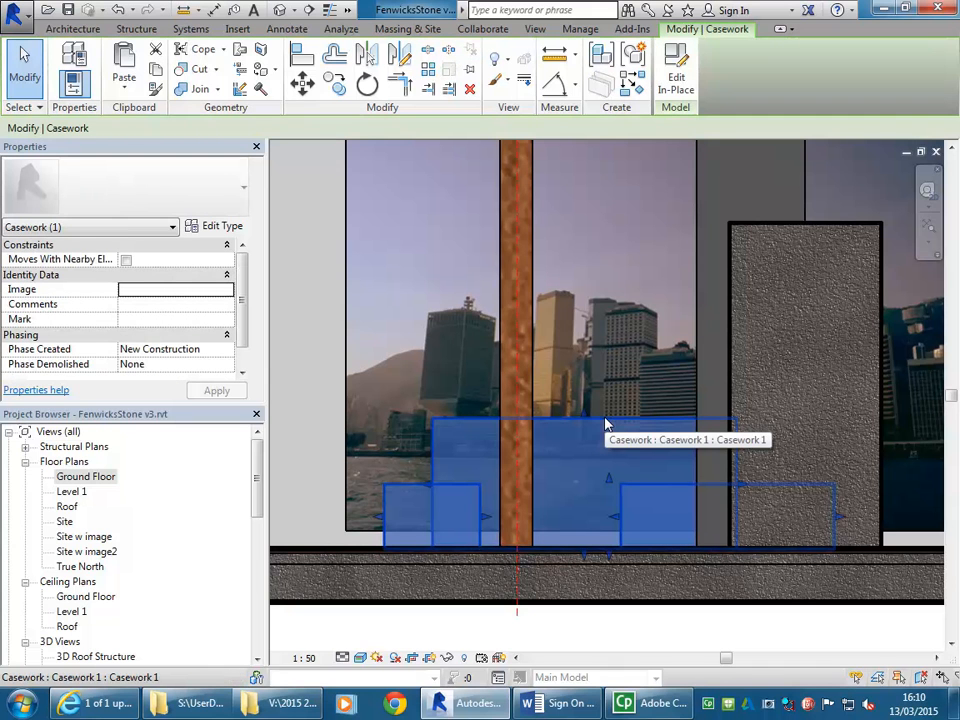
pyautogui.click(679, 78)
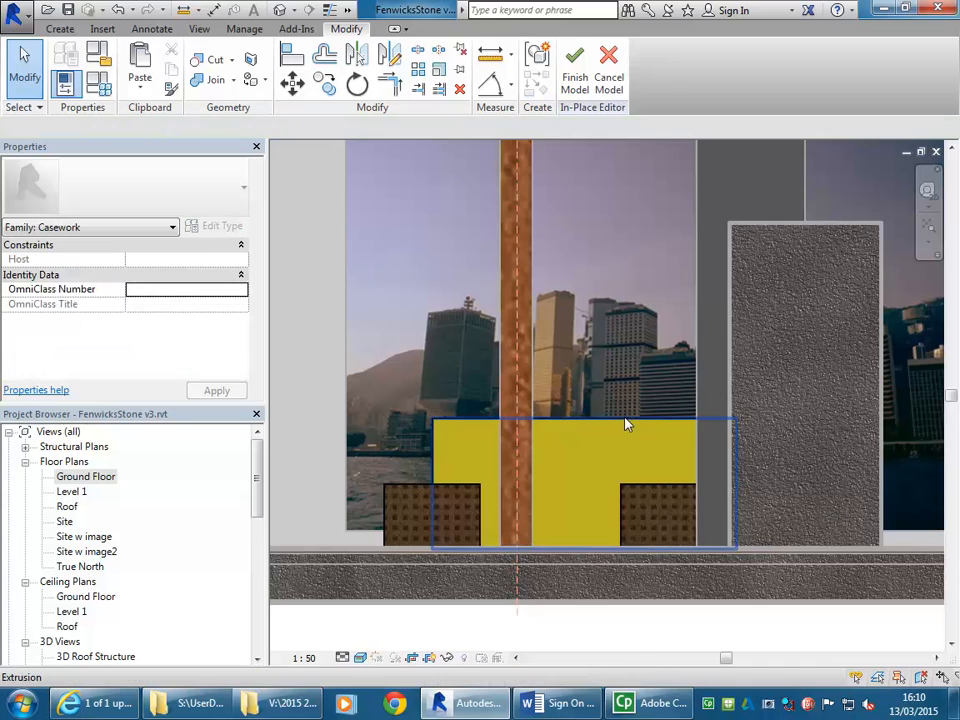
pyautogui.click(620, 428)
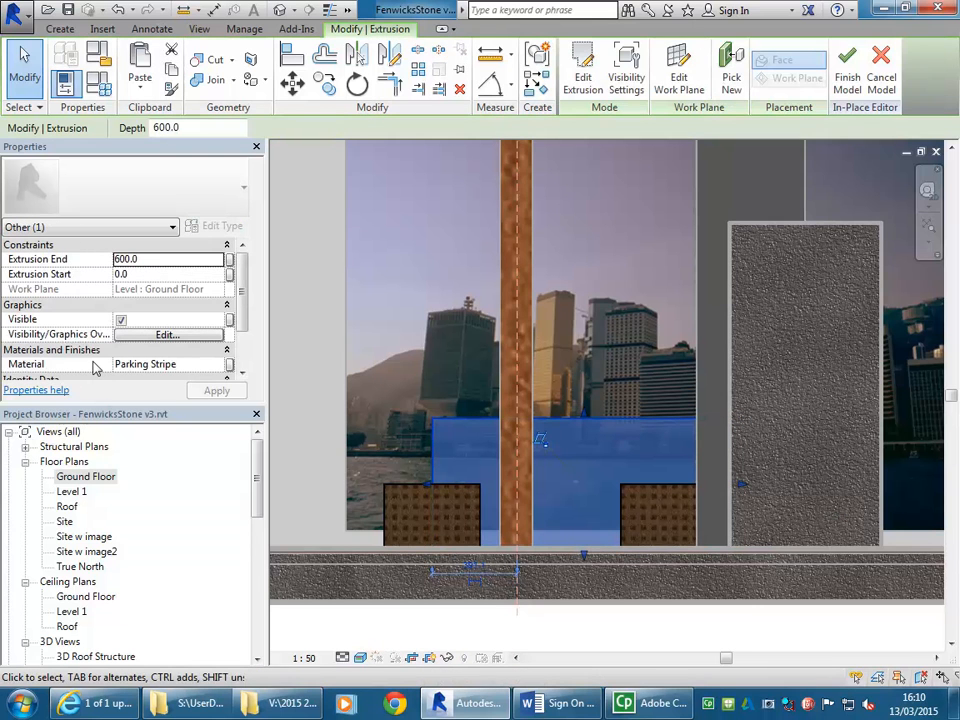
pyautogui.click(183, 366)
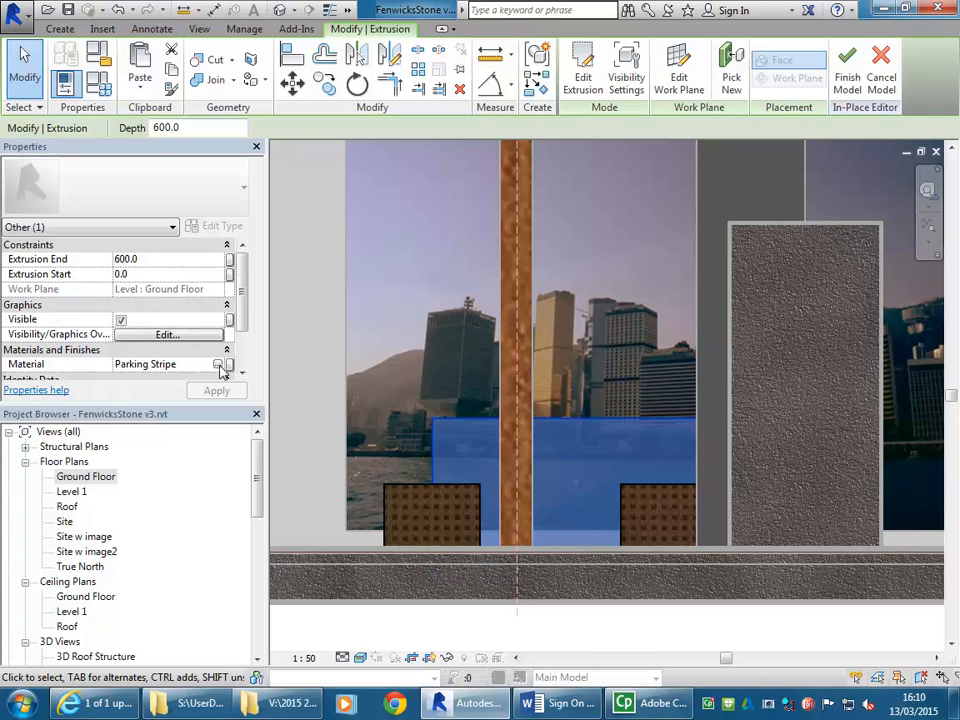
pyautogui.press('Escape')
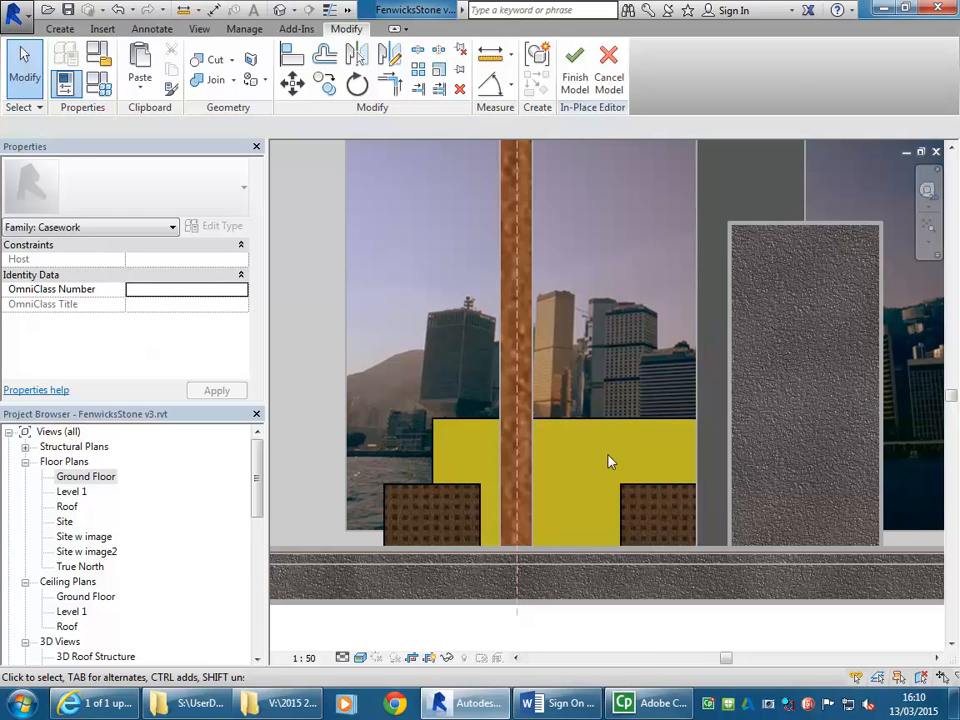
pyautogui.click(575, 70)
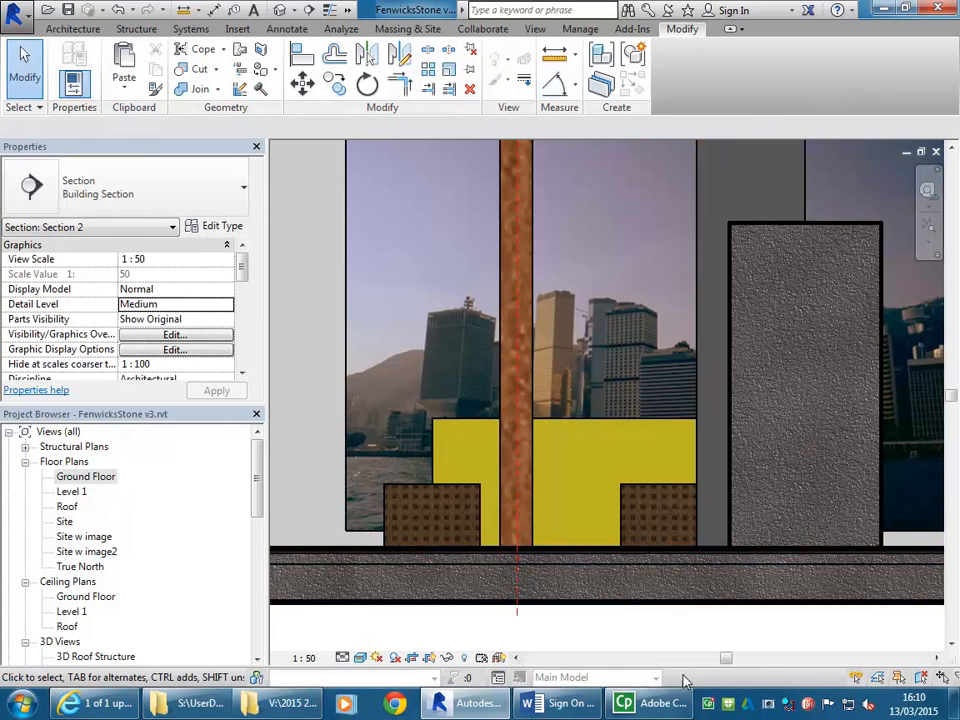
pyautogui.scroll(-5, 606, 349)
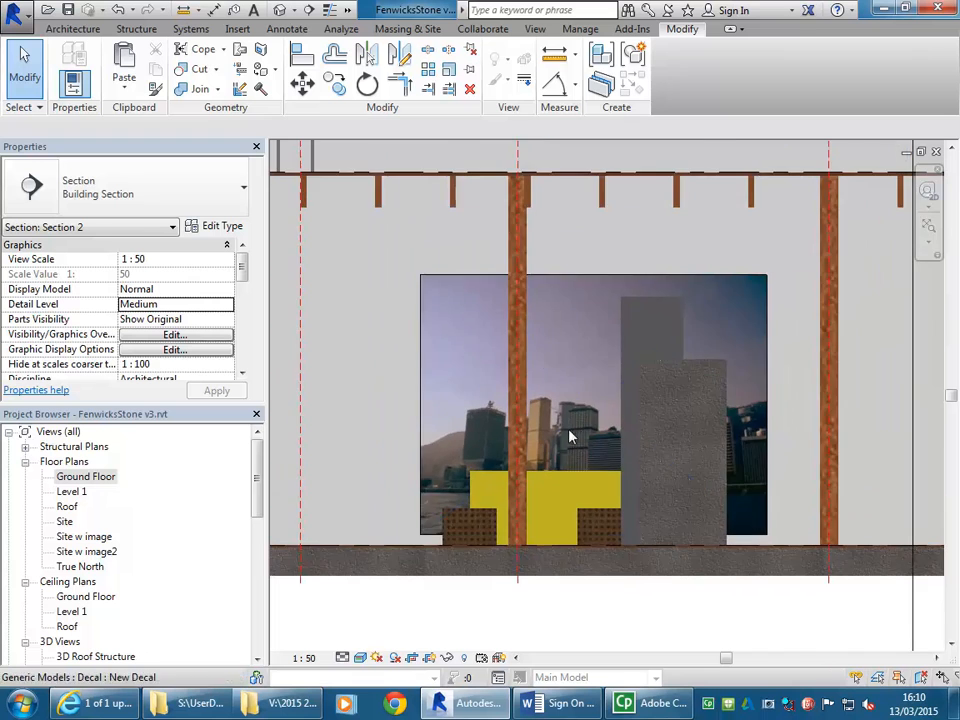